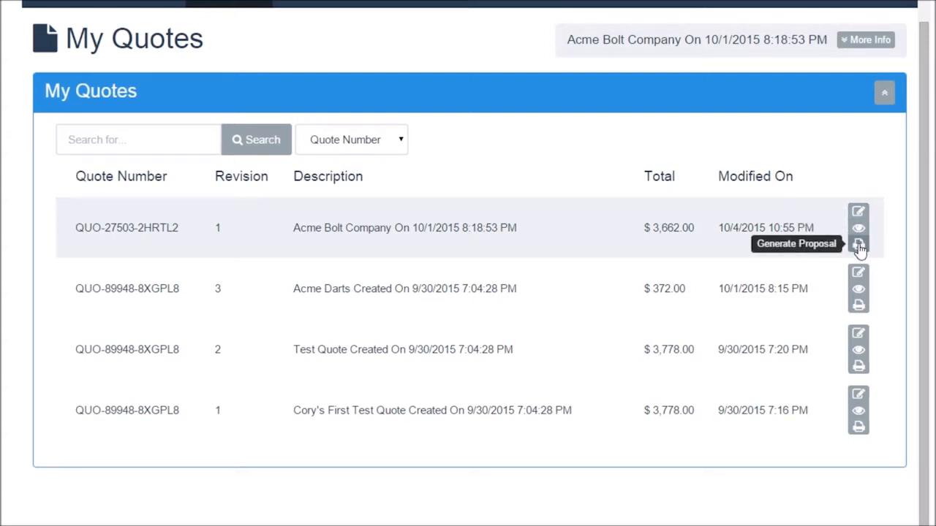
- Start a new quote and set the number of Subscriber Lines to 10
scroll(560, 232, up, 1)
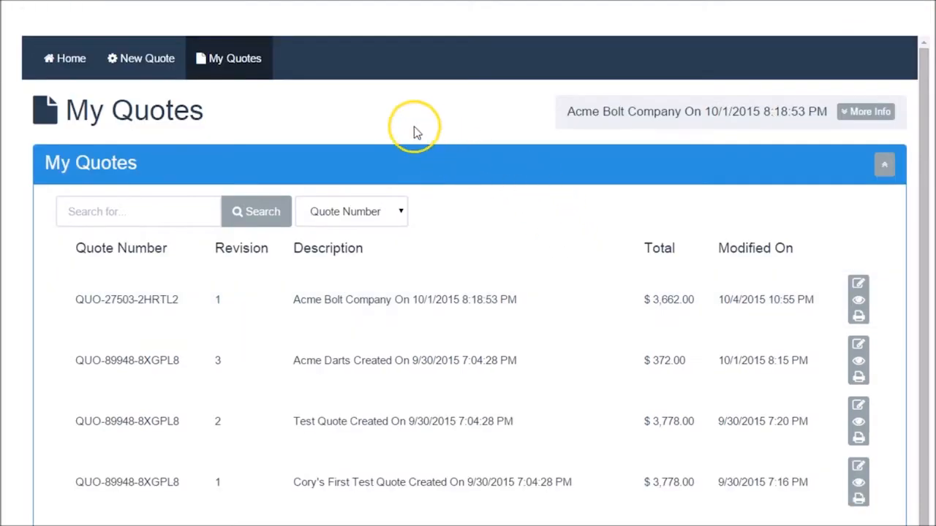
click(151, 57)
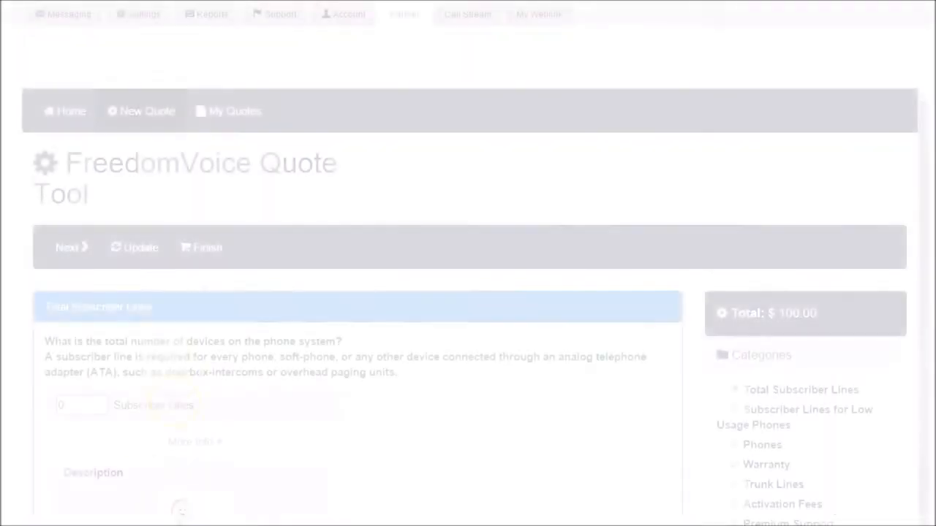
click(73, 407)
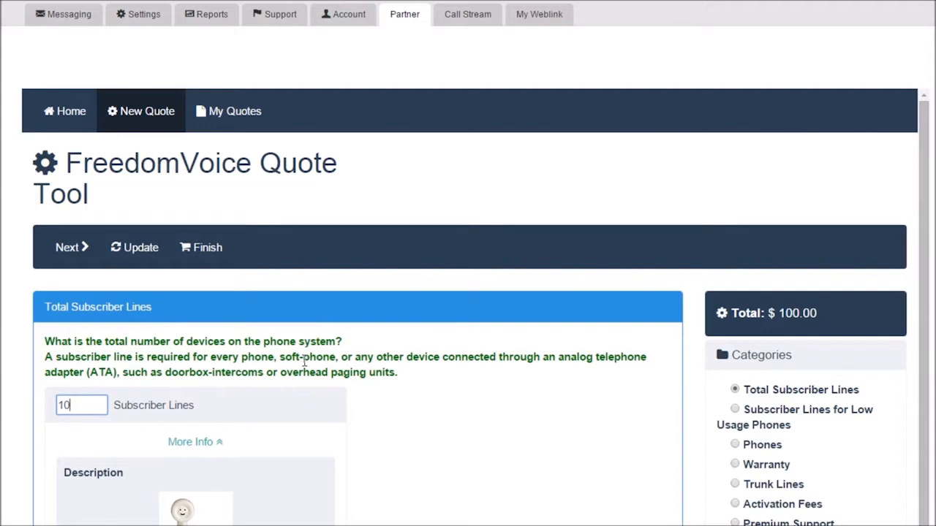
click(375, 432)
- Review the Subscriber Lines description, monthly recurring price and editable adjusted price
scroll(377, 419, down, 1)
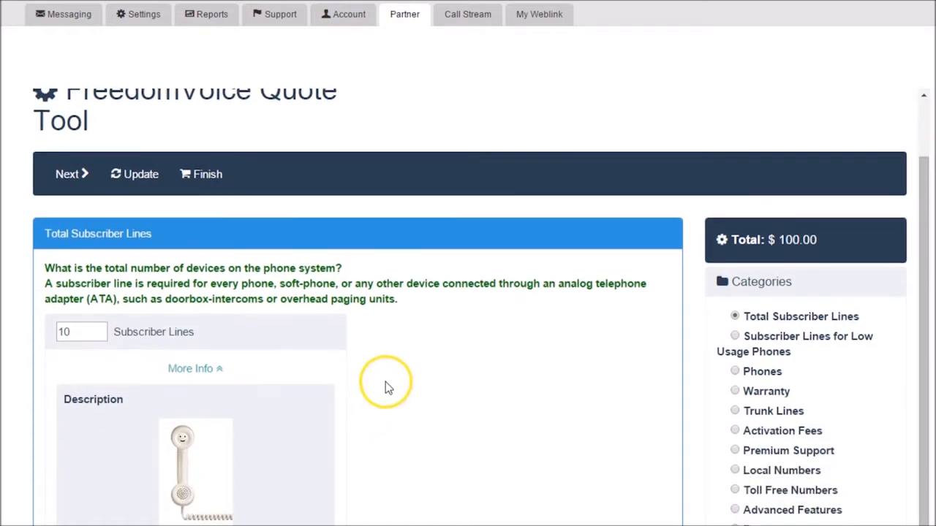
scroll(388, 367, down, 2)
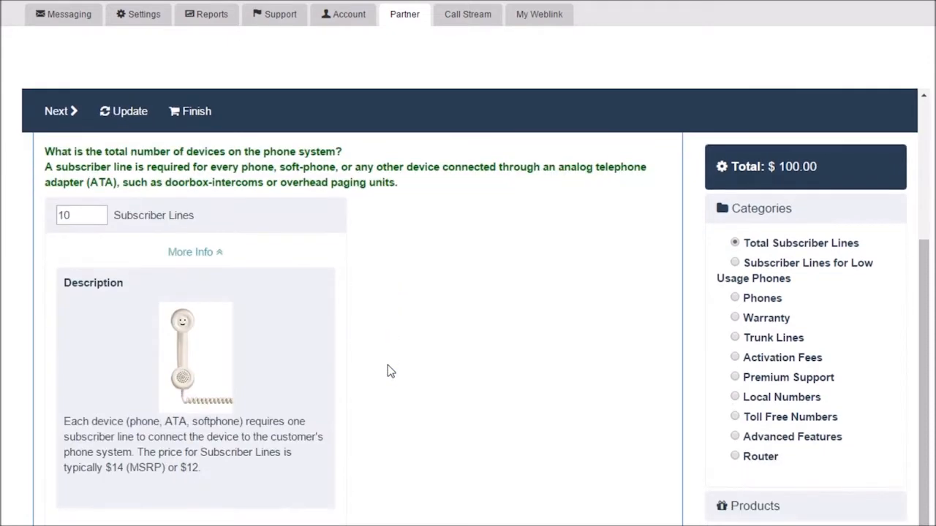
scroll(387, 365, down, 4)
drag(63, 313, 85, 313)
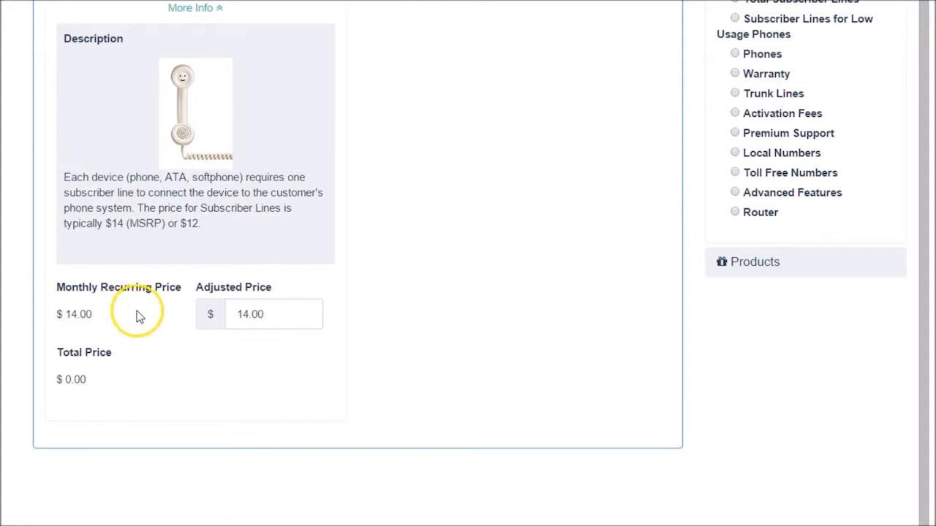
click(300, 316)
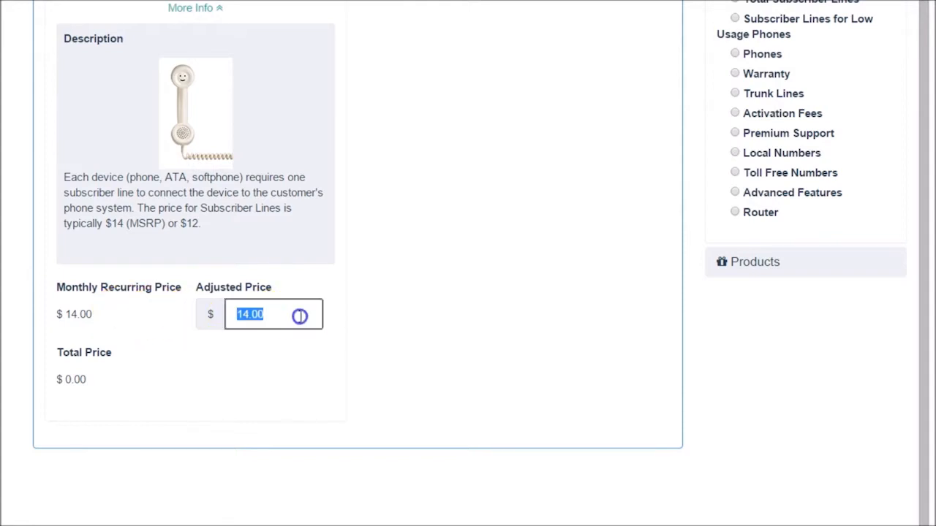
click(357, 315)
- Update the quote to recalculate it and check the total price of the Subscriber Lines
scroll(136, 368, up, 4)
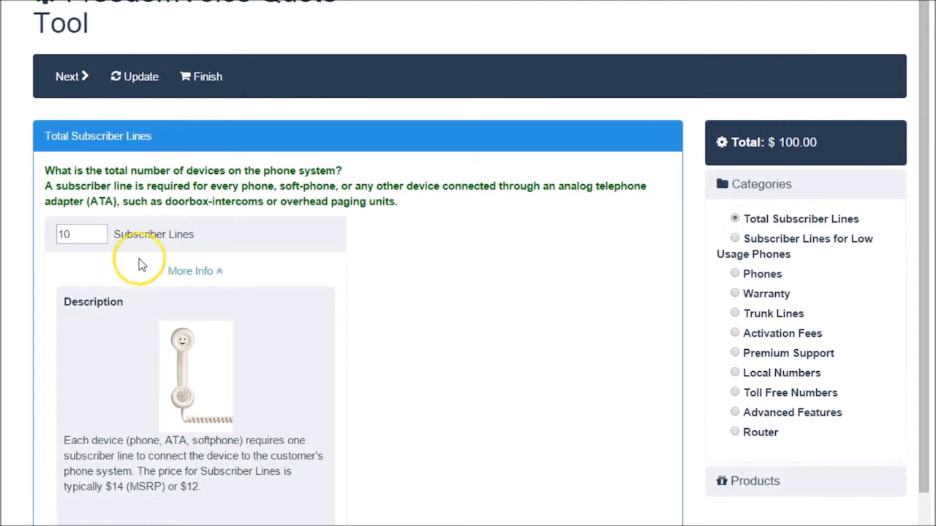
click(135, 77)
scroll(350, 207, down, 5)
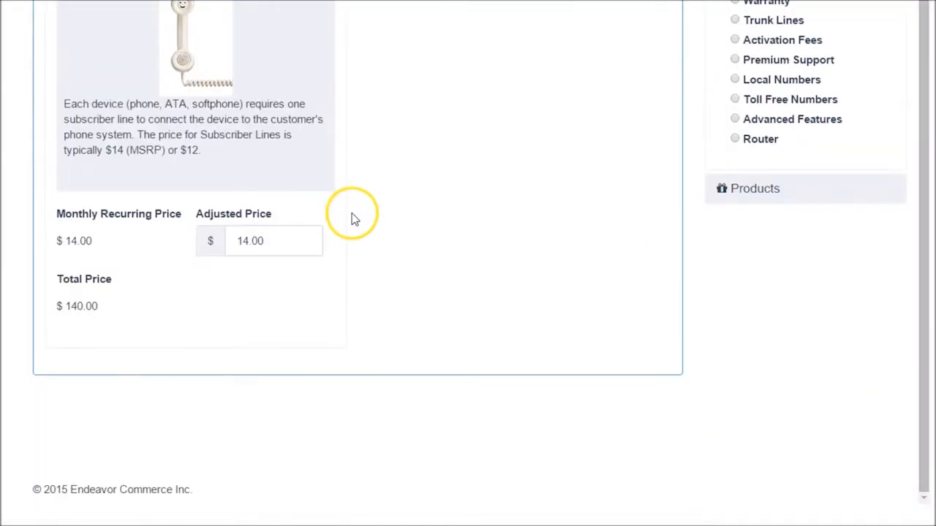
drag(64, 304, 140, 304)
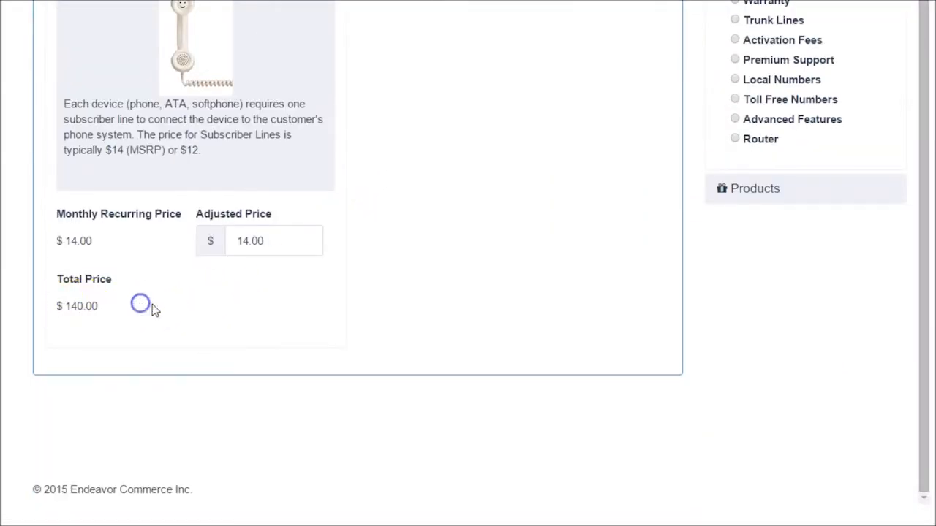
scroll(394, 315, up, 8)
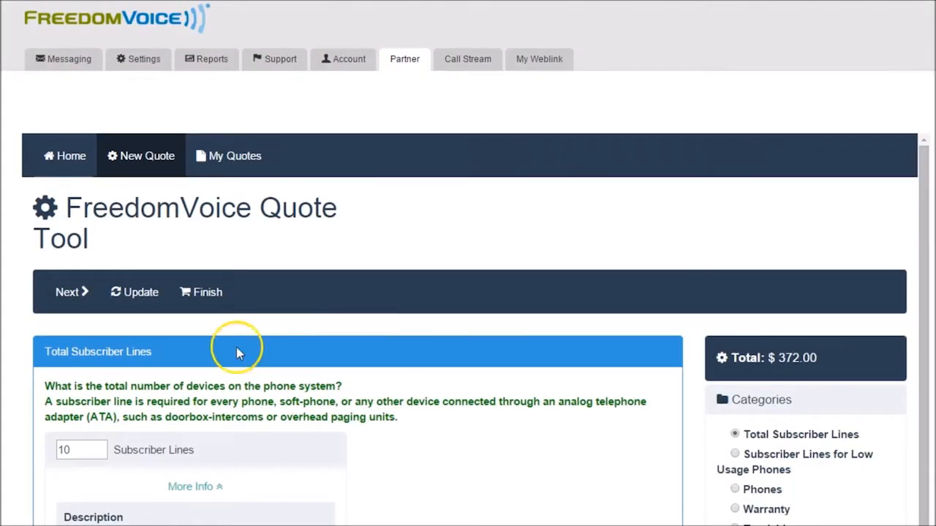
- Advance to Subscriber Lines for Low Usage Phones and enter 1 classroom phone and 1 overhead paging unit
click(71, 295)
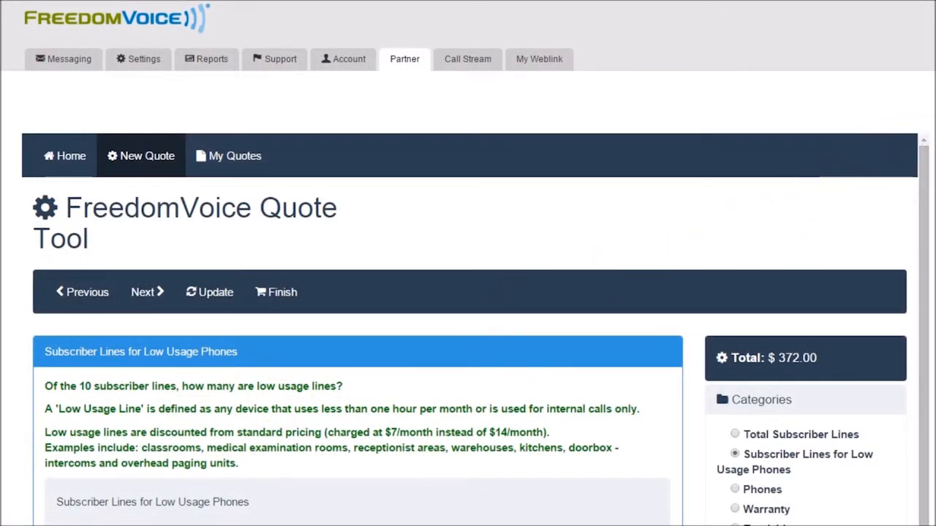
drag(935, 81, 915, 117)
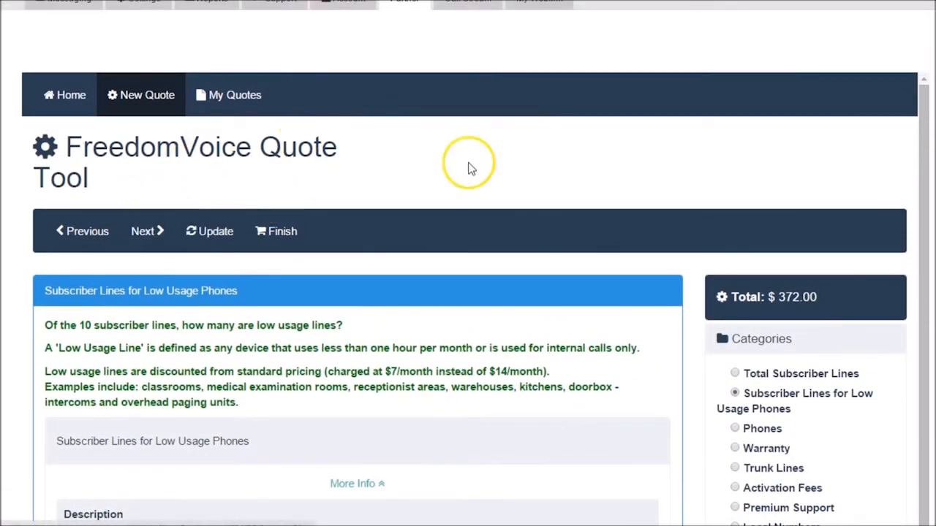
scroll(468, 263, down, 6)
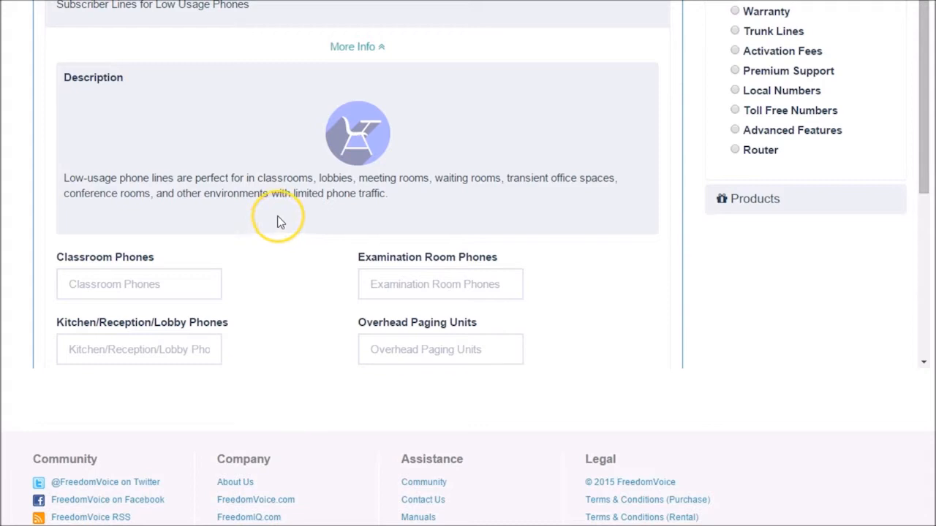
click(176, 284)
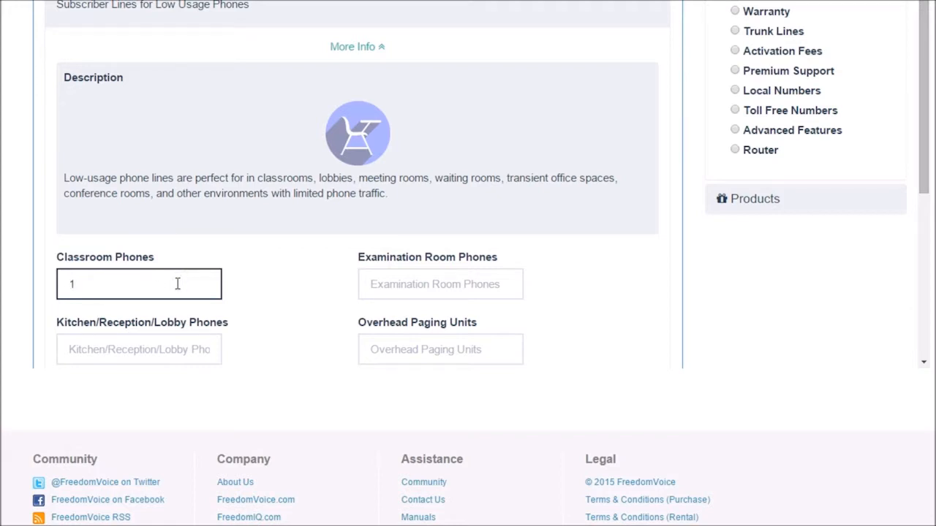
click(440, 357)
text(1)
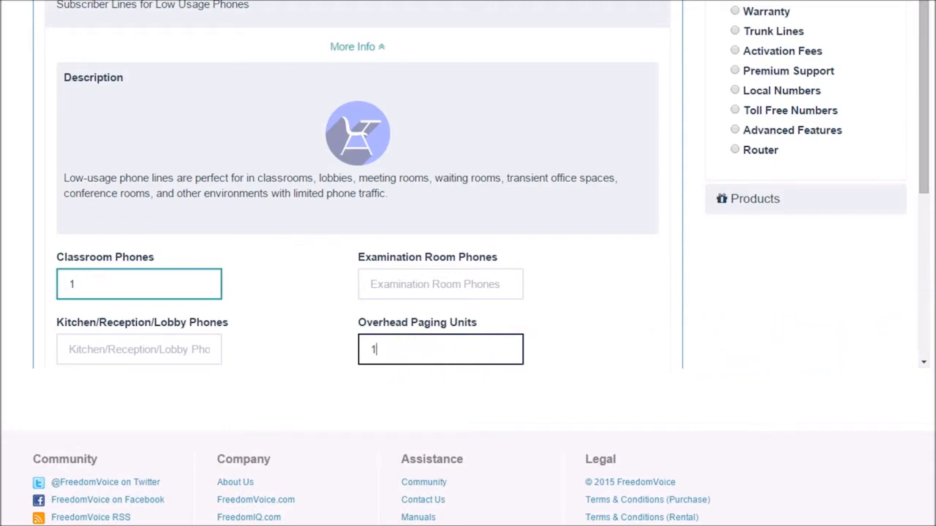
- Advance to the Phones category and review the unassigned subscriber lines and the phone pricing options
scroll(610, 230, up, 5)
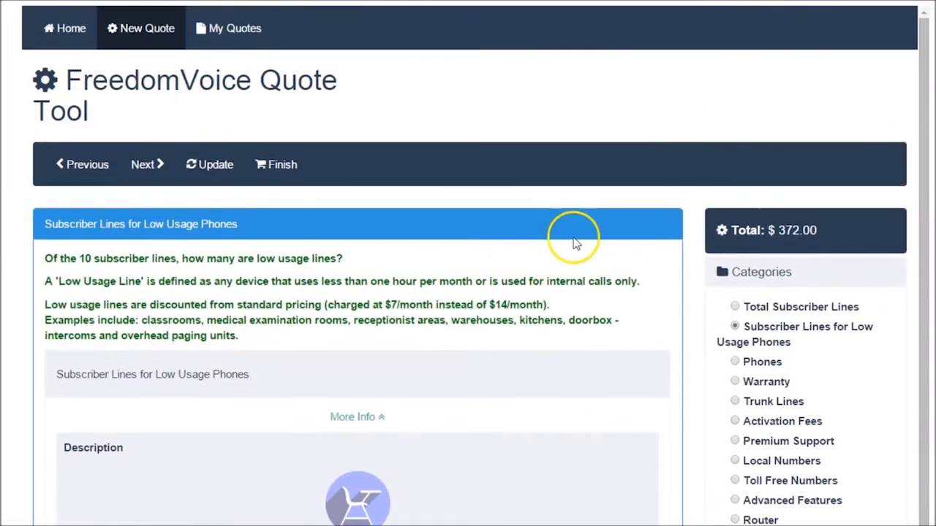
click(152, 164)
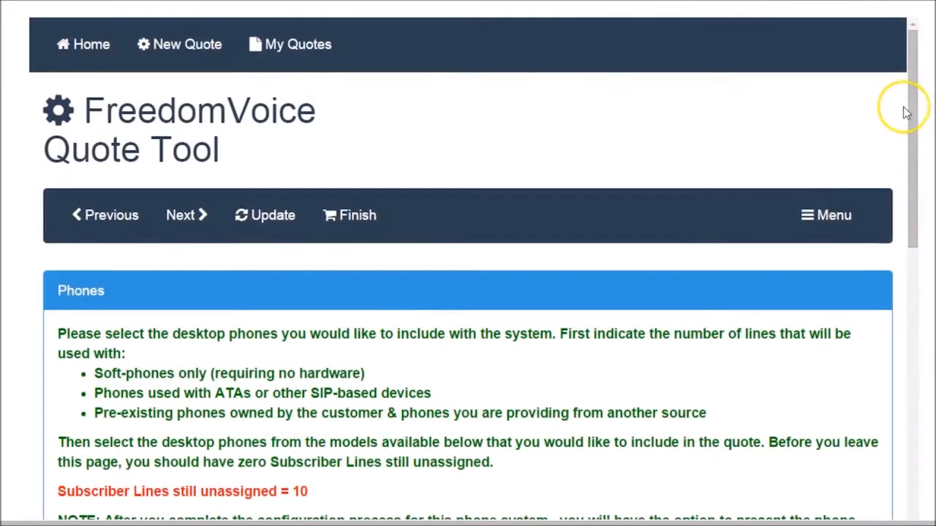
drag(913, 98, 913, 164)
drag(313, 195, 62, 204)
click(395, 184)
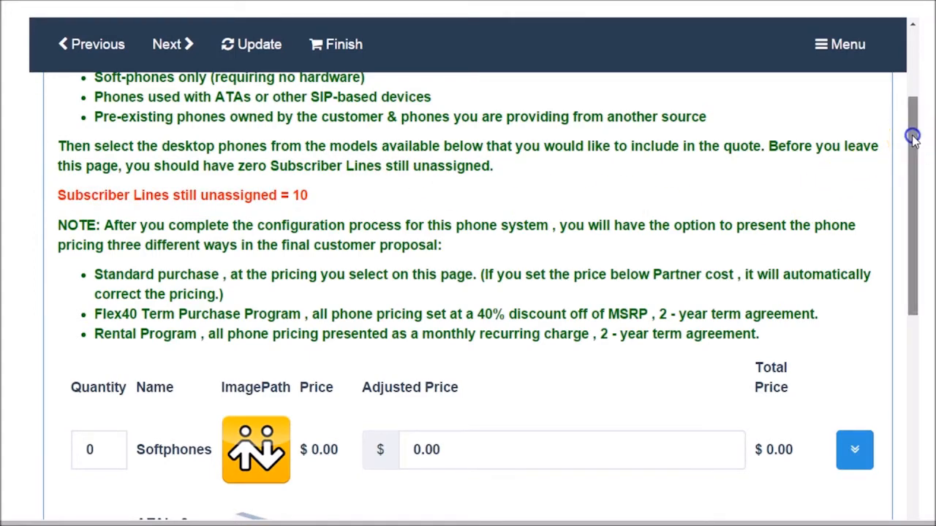
drag(914, 141, 902, 194)
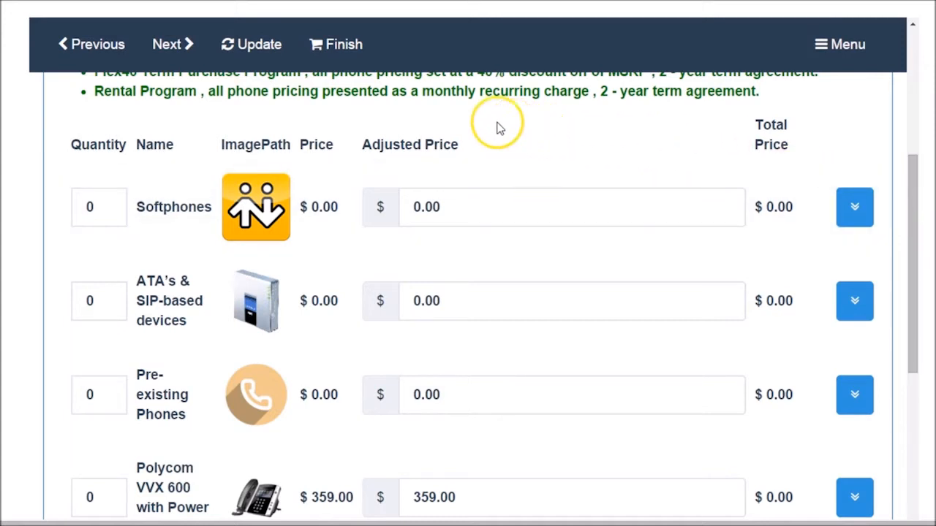
- Set the quantity of Softphones to 1 and of ATA's & SIP-based devices to 1
click(101, 392)
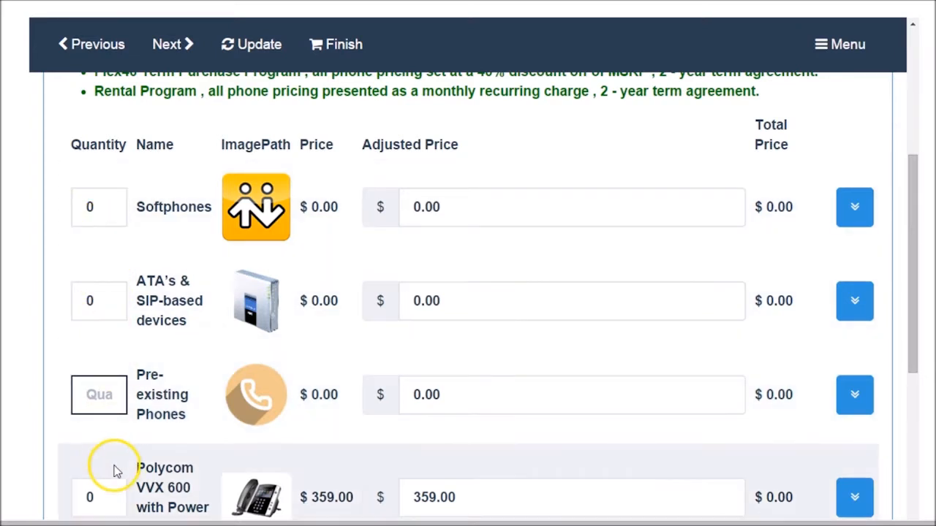
click(115, 205)
text(1)
click(109, 300)
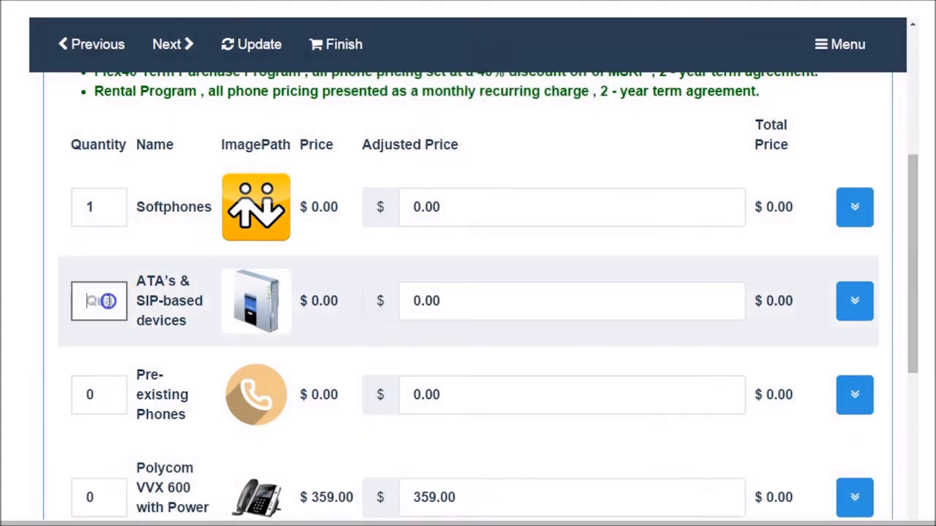
text(1)
click(380, 234)
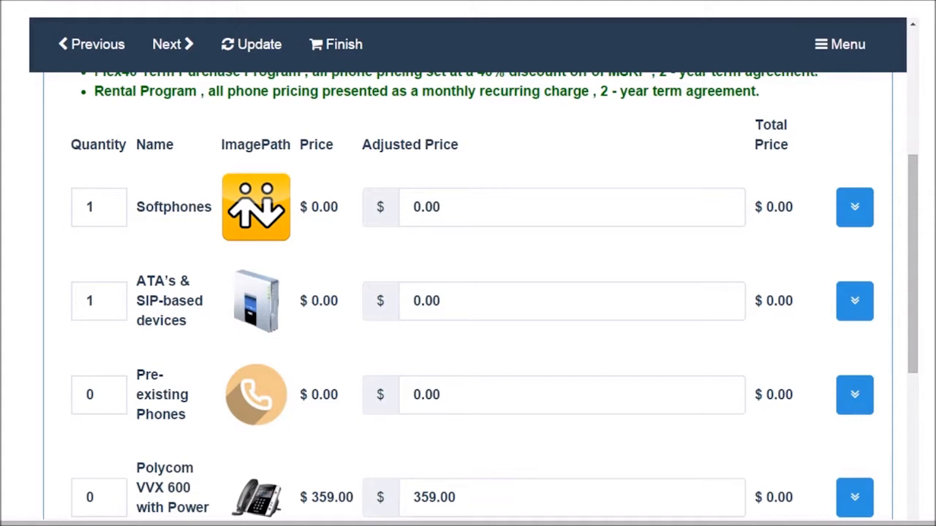
- Set the quantity of the Polycom VVX 500 HD POE phone to 8 and open its adjusted price for editing
scroll(885, 313, down, 7)
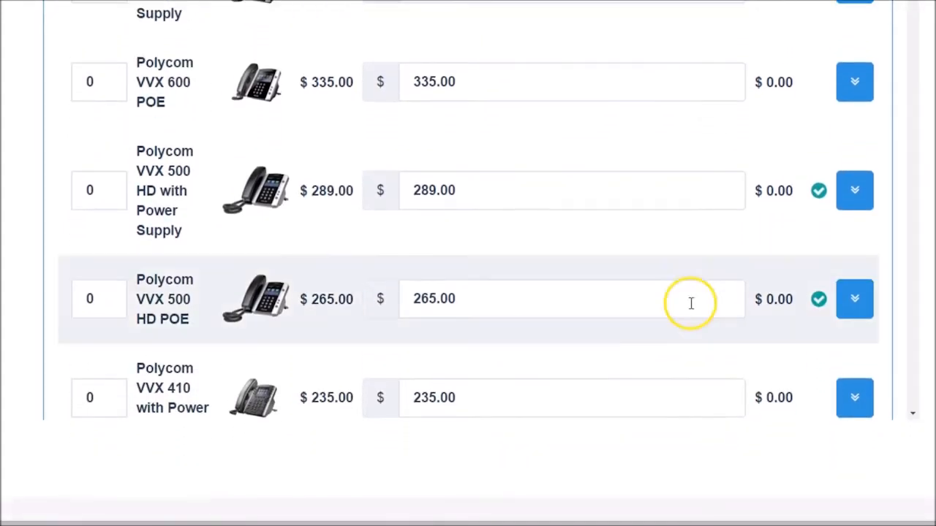
click(108, 296)
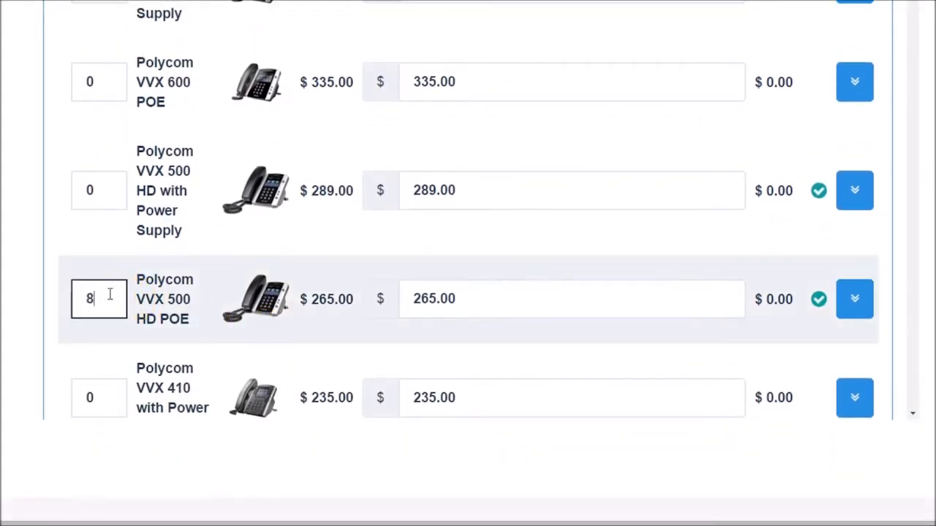
text(8)
click(324, 169)
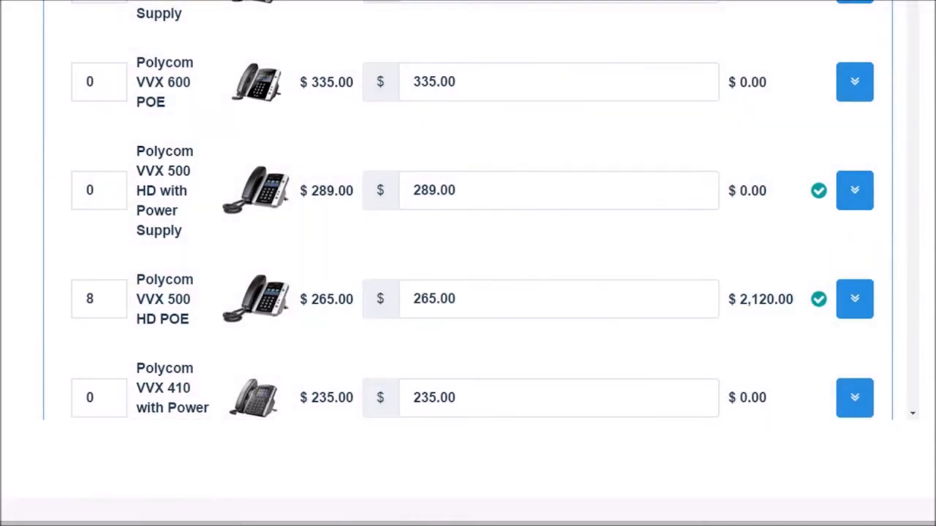
click(495, 297)
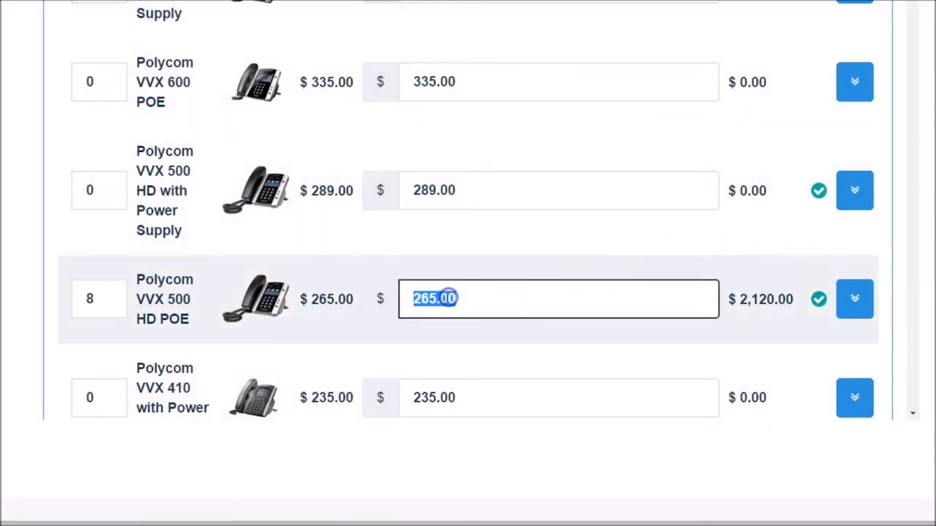
click(484, 294)
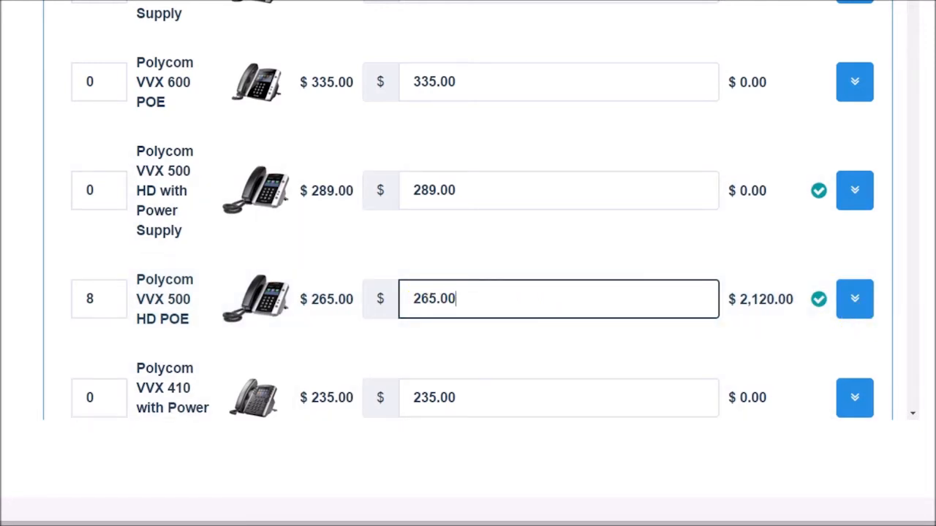
- Check the number of subscriber lines still unassigned and read the notes on the proposal's phone pricing options
scroll(468, 234, up, 7)
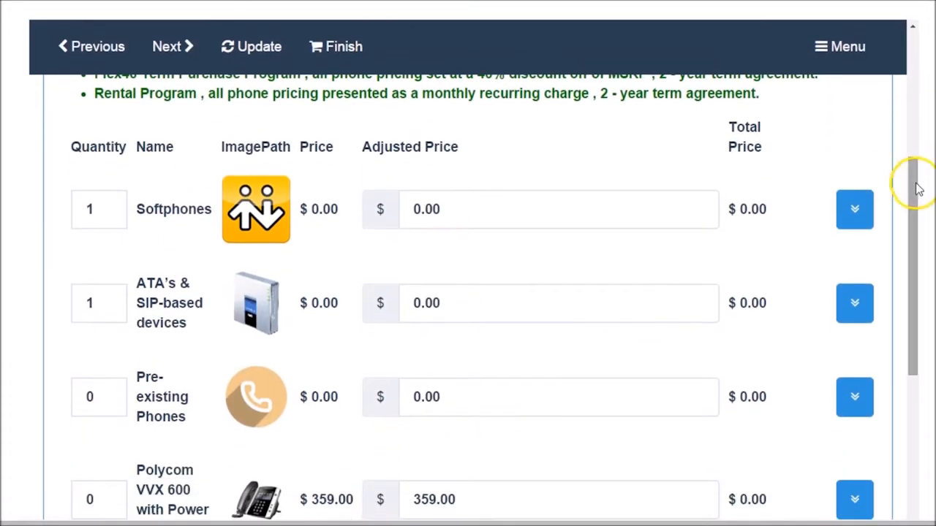
drag(918, 188, 913, 104)
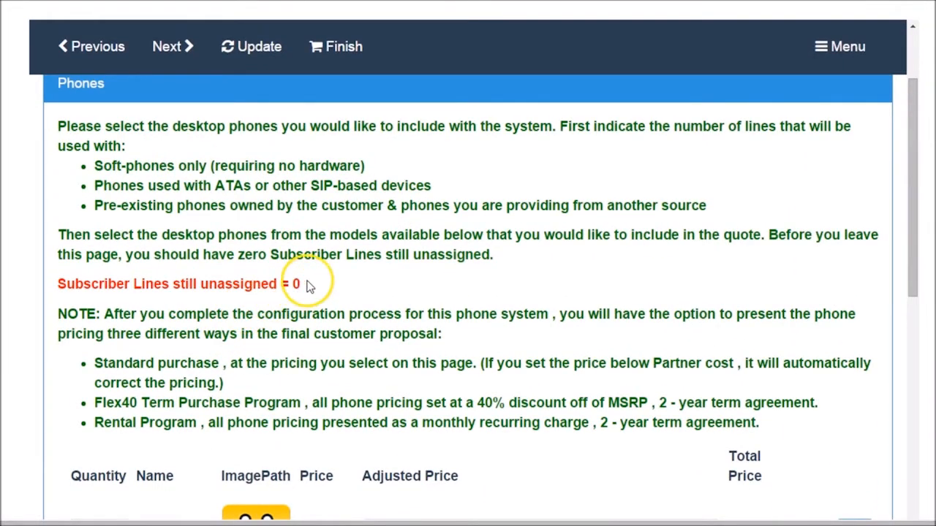
drag(306, 285, 73, 286)
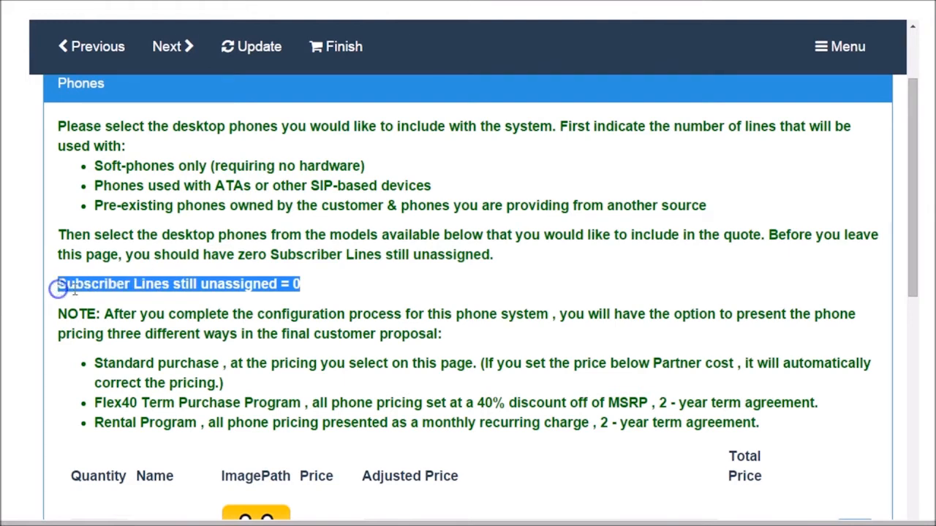
click(309, 280)
scroll(446, 255, down, 2)
scroll(449, 260, down, 1)
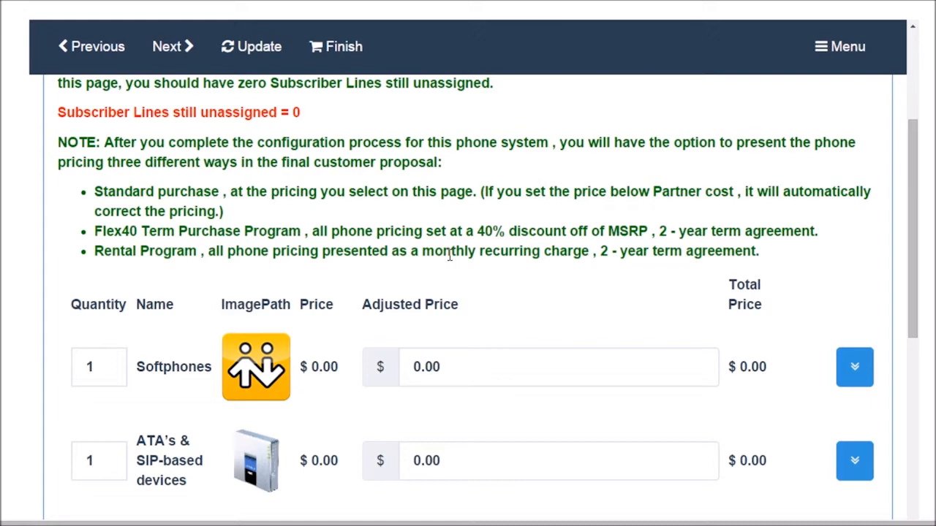
scroll(450, 256, up, 2)
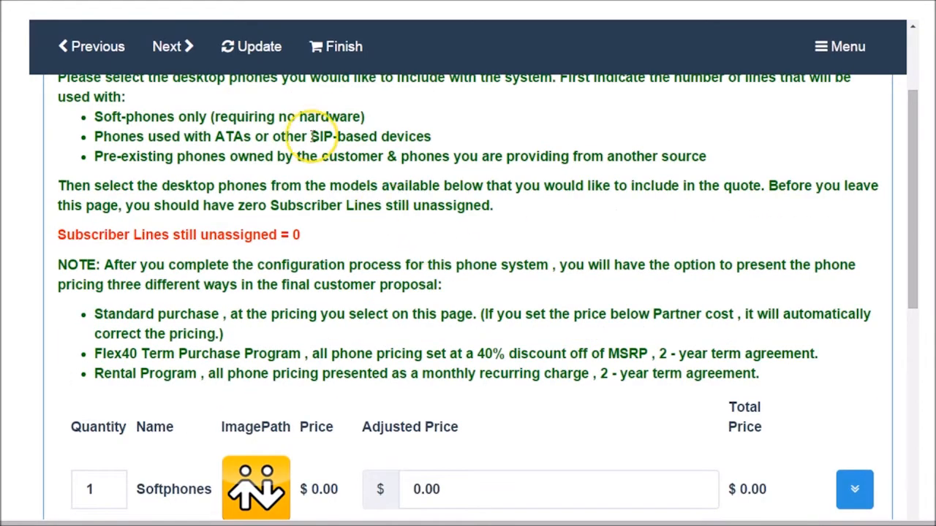
- Advance to the Warranty category and add the 3 Year Phone Warranty to the quote
click(183, 44)
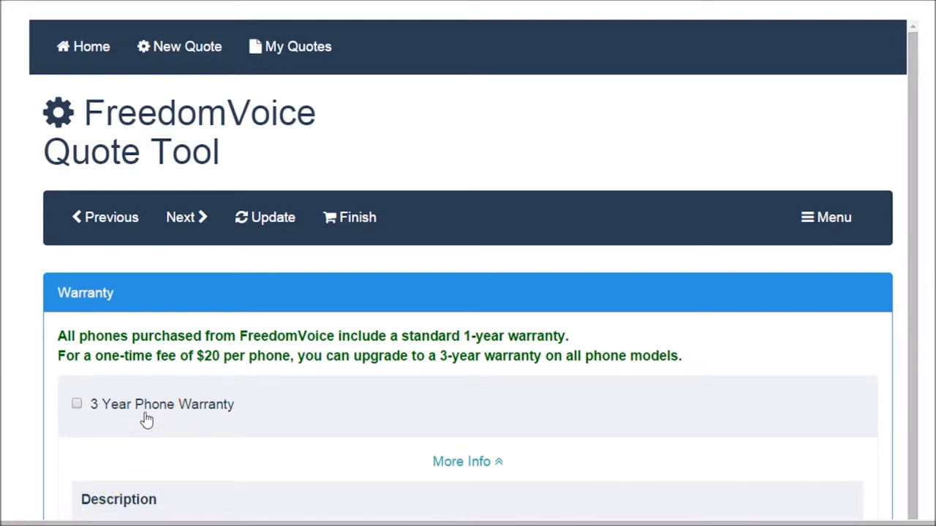
click(78, 405)
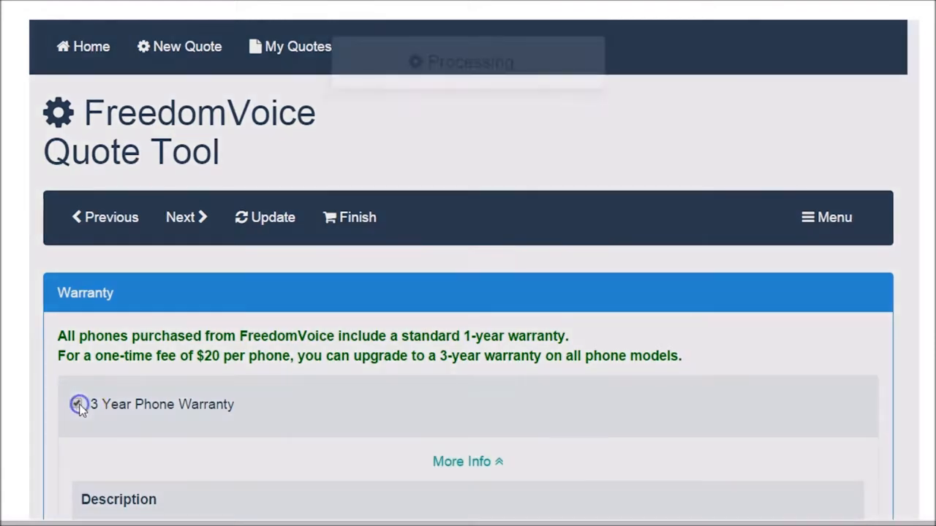
- Check the one-time price charged for the 3 Year Phone Warranty
scroll(814, 258, down, 5)
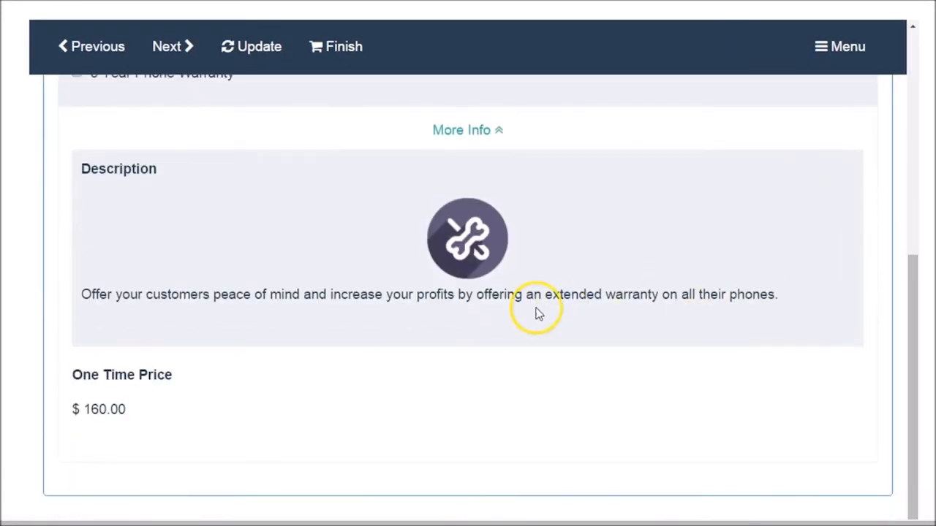
drag(132, 412, 82, 411)
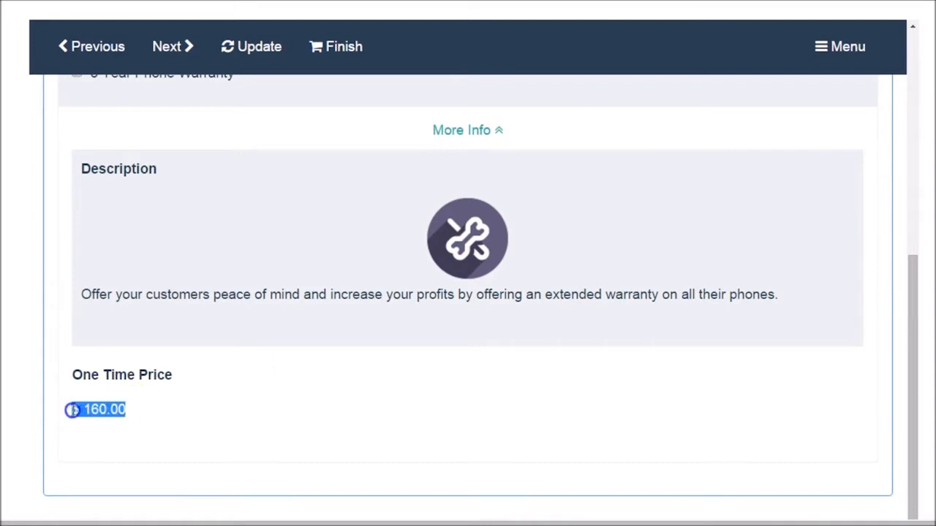
click(165, 410)
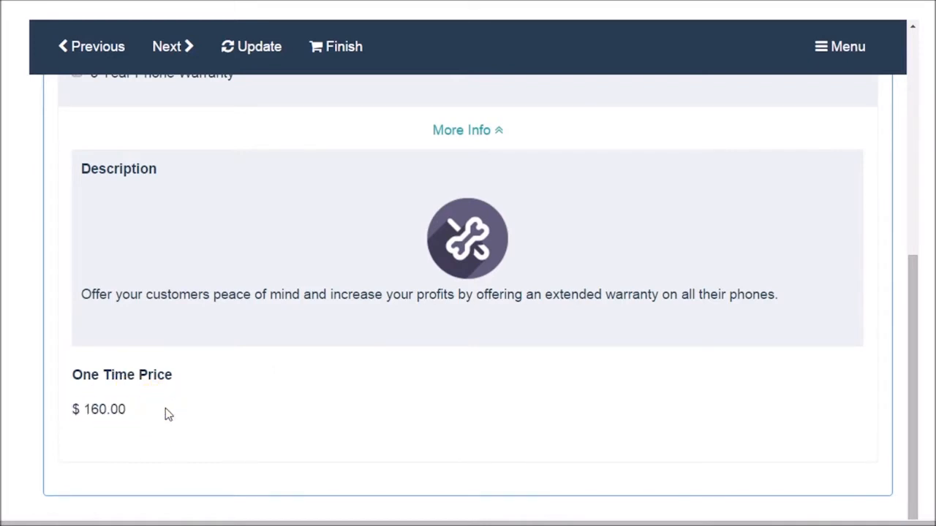
scroll(365, 405, up, 3)
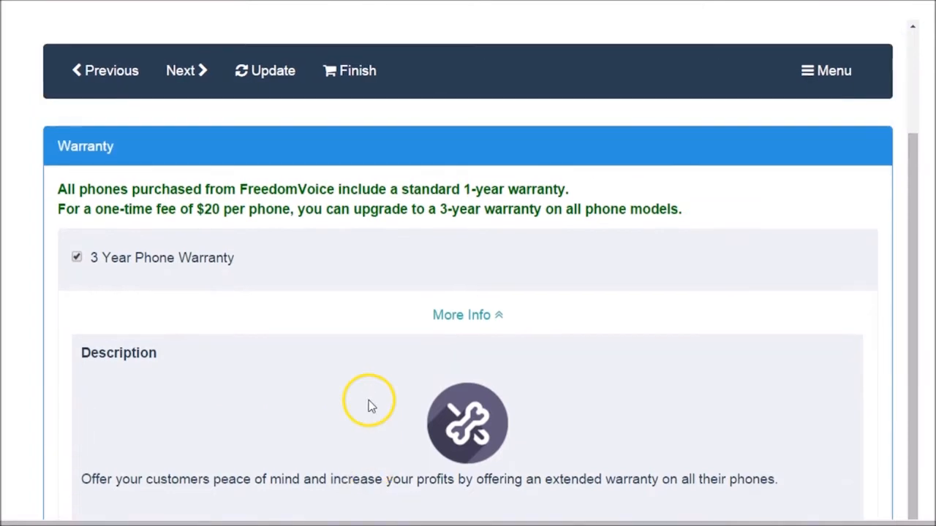
scroll(368, 405, up, 1)
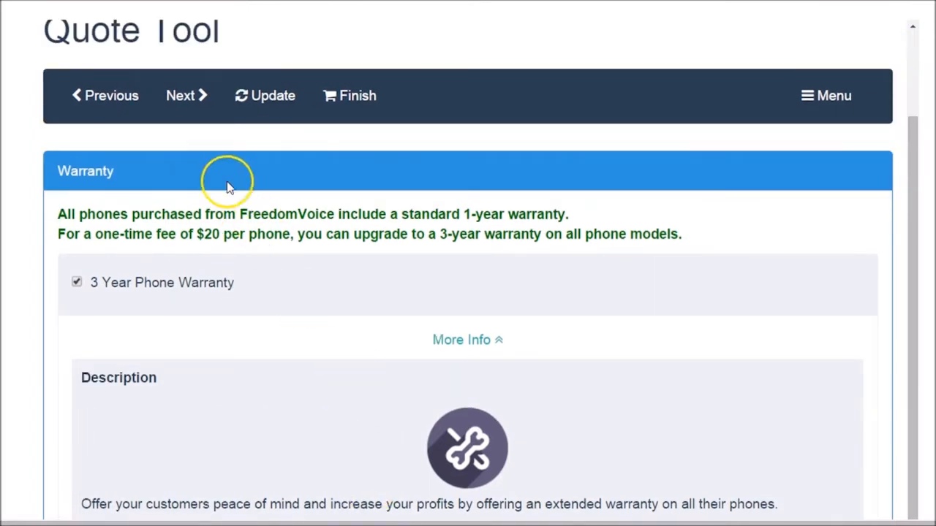
- Advance to the Trunk Lines category, set the number of trunk lines to 4 and update the quote
click(188, 98)
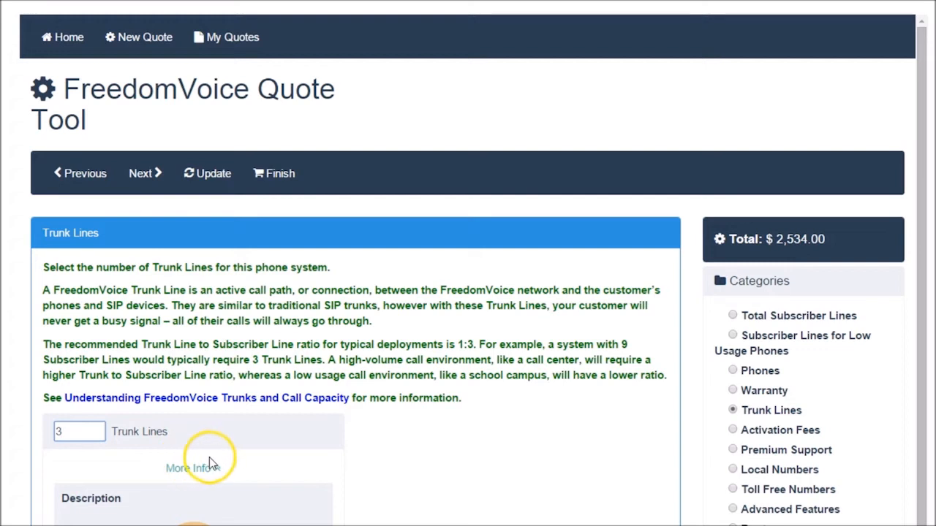
click(93, 432)
double_click(92, 433)
click(421, 447)
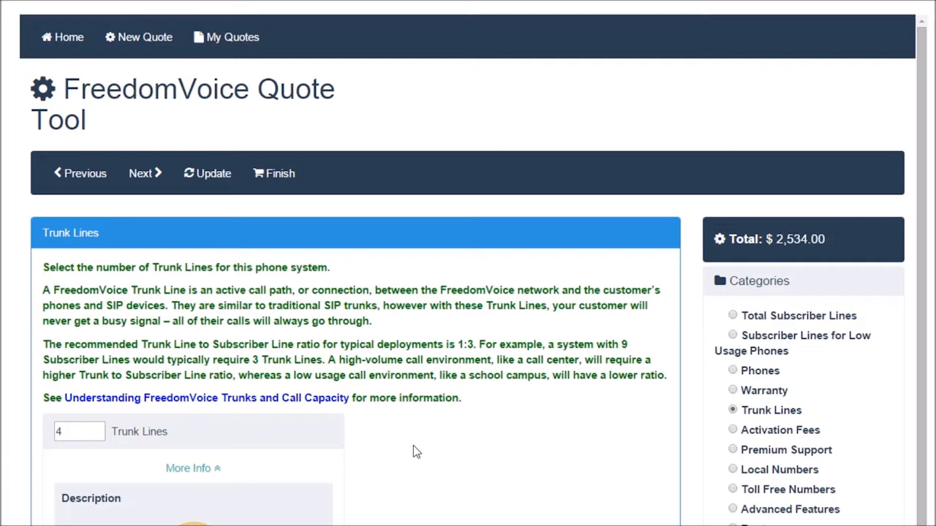
scroll(462, 434, down, 1)
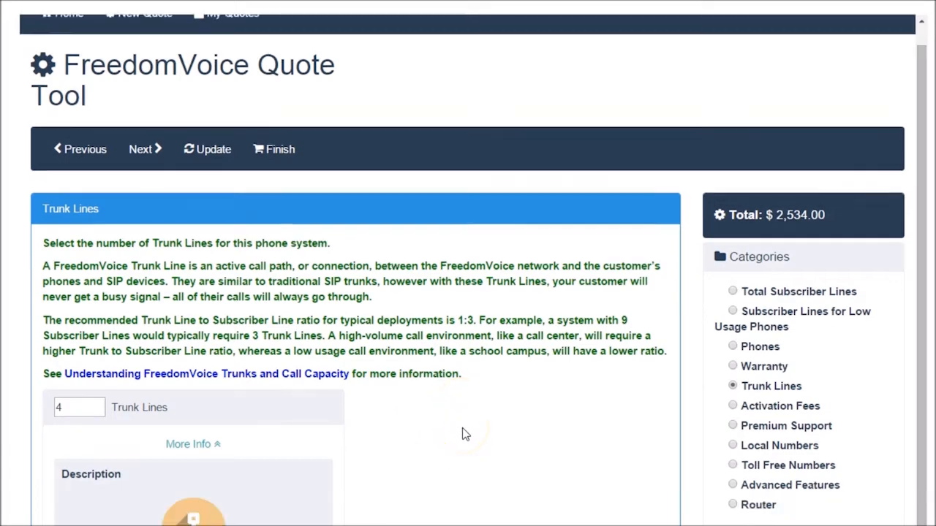
scroll(463, 434, down, 1)
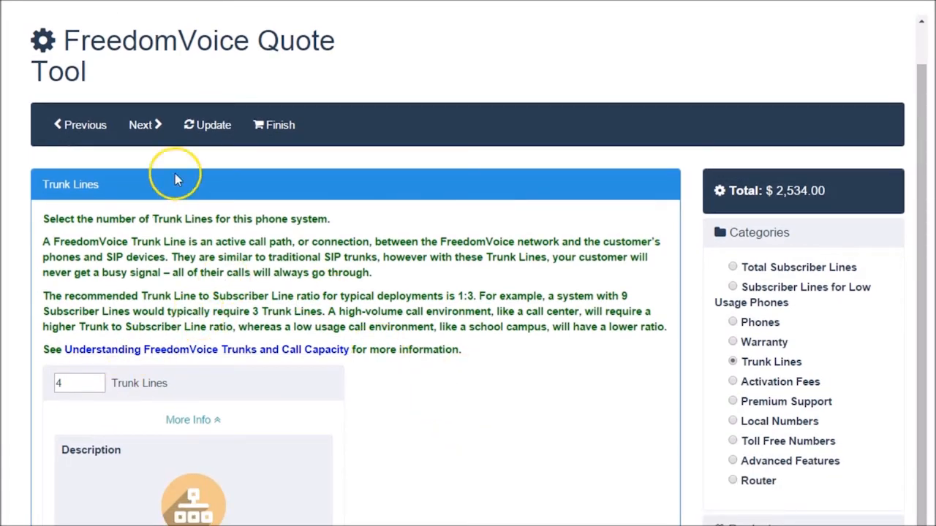
click(193, 125)
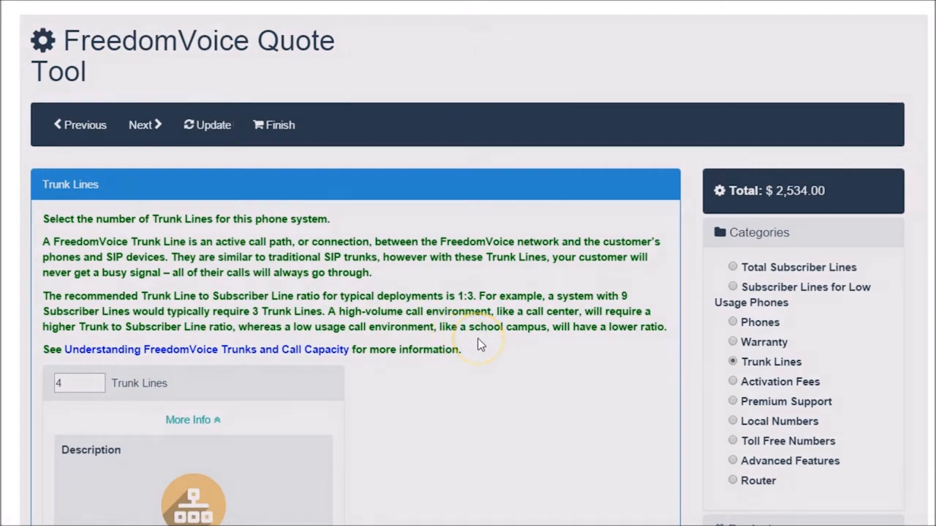
- Review the monthly recurring price and the total price of the trunk lines
scroll(477, 339, down, 5)
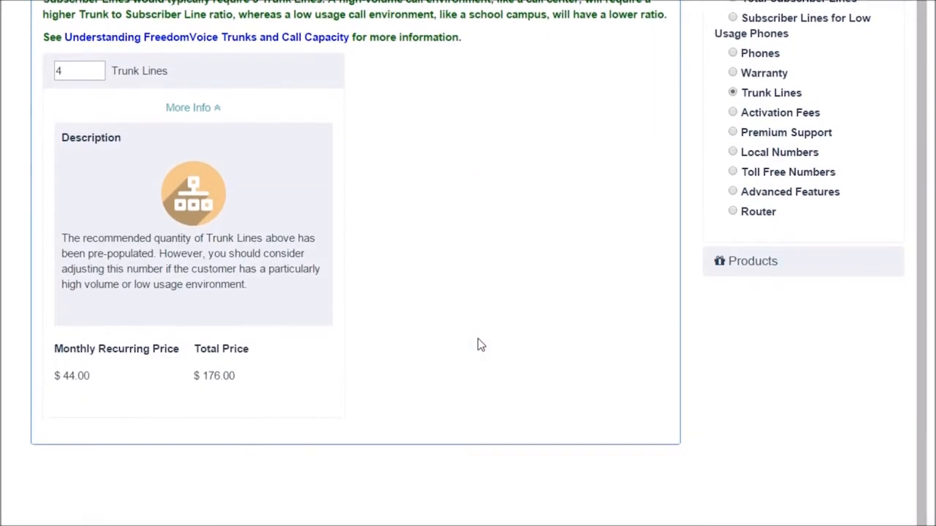
drag(56, 376, 95, 376)
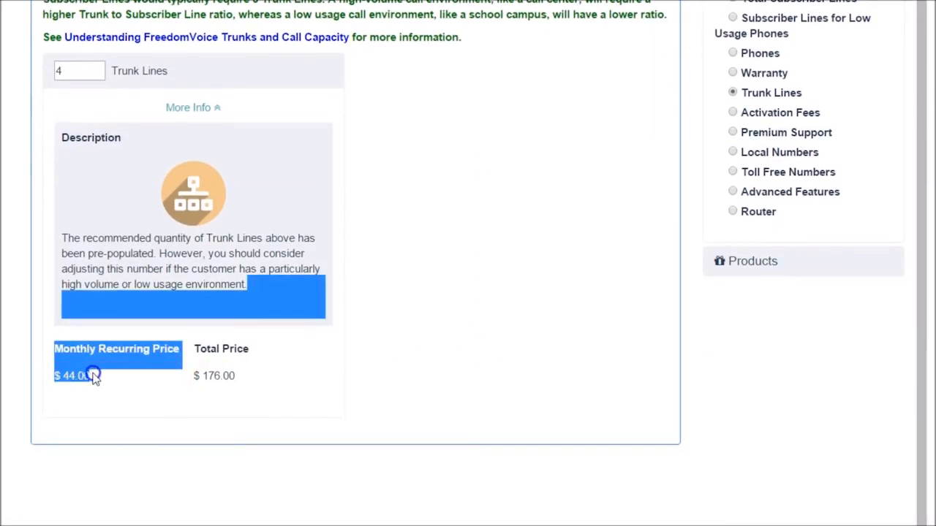
click(194, 375)
drag(196, 376, 236, 376)
click(235, 379)
scroll(429, 393, up, 5)
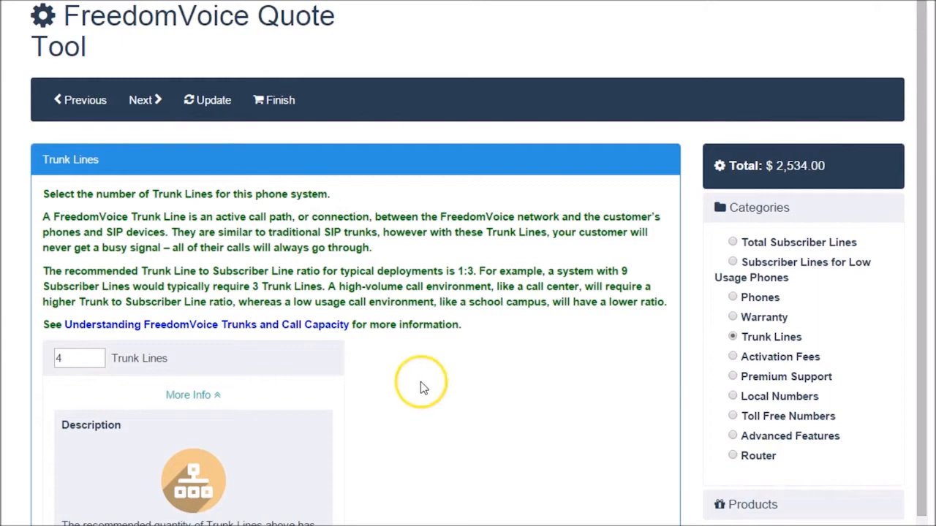
- Advance to the Activation Fees category, set the adjusted price per phone to $75.00 and update the quote
click(142, 100)
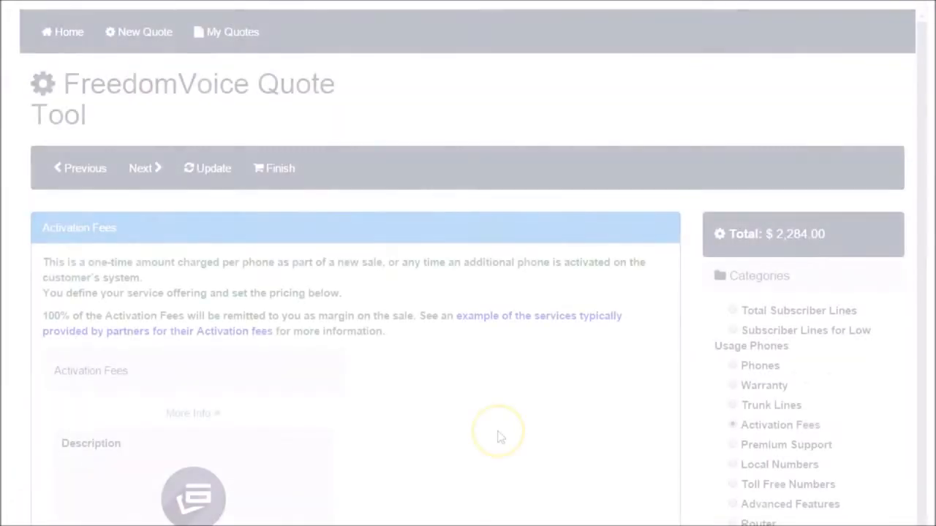
scroll(484, 409, down, 4)
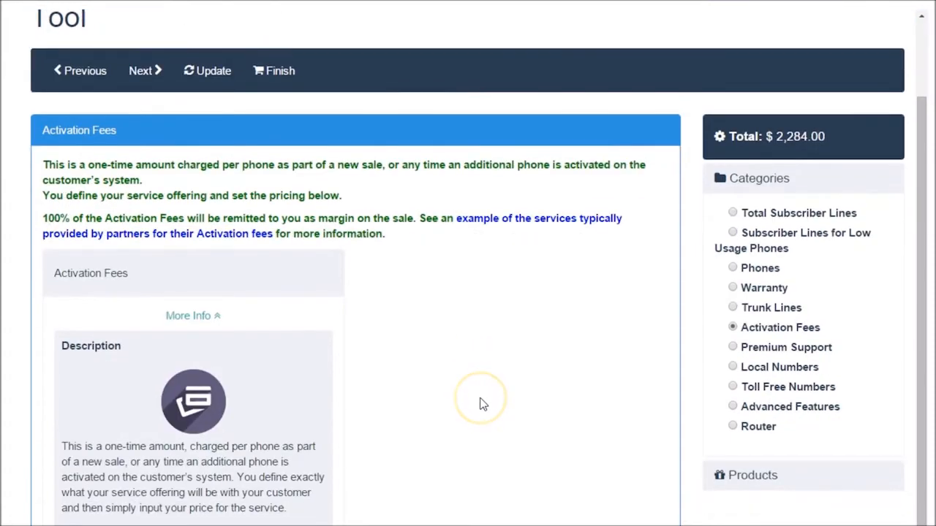
scroll(483, 404, down, 3)
click(290, 337)
click(460, 344)
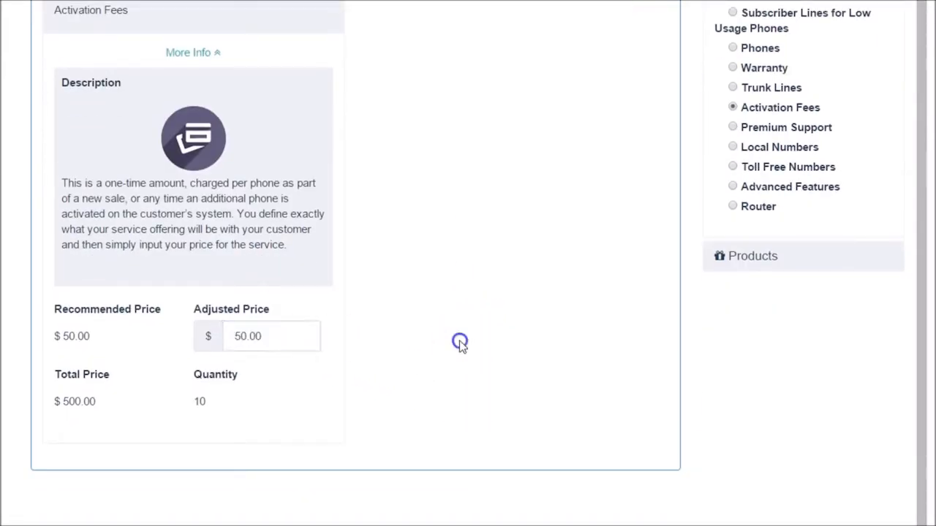
click(278, 333)
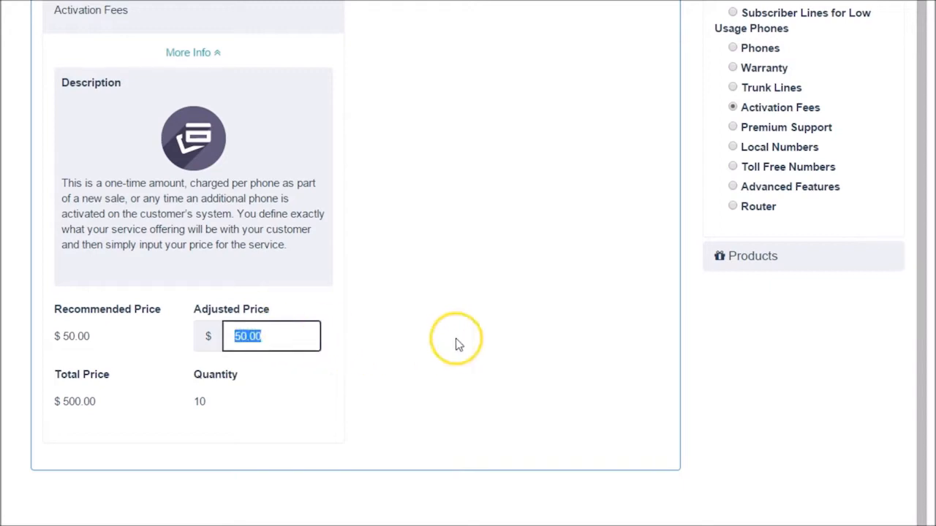
text(75.)
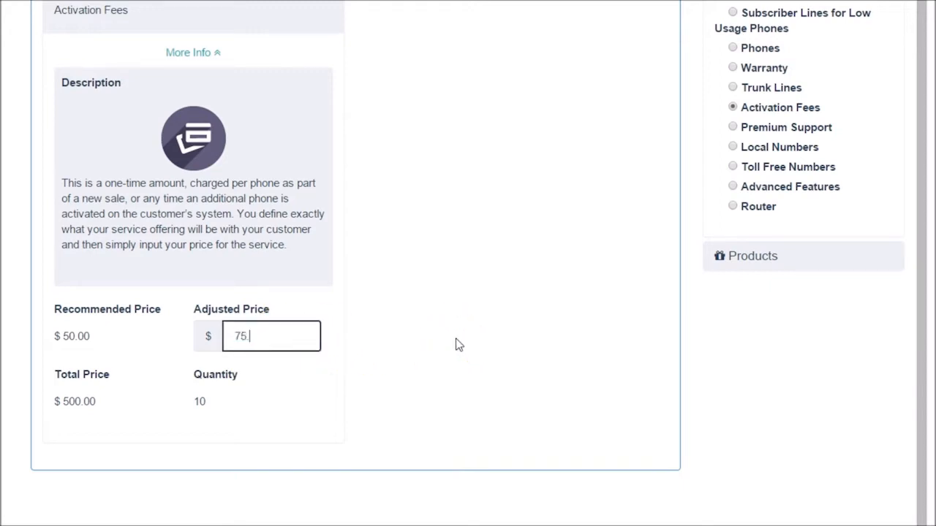
text(00)
click(457, 340)
click(352, 390)
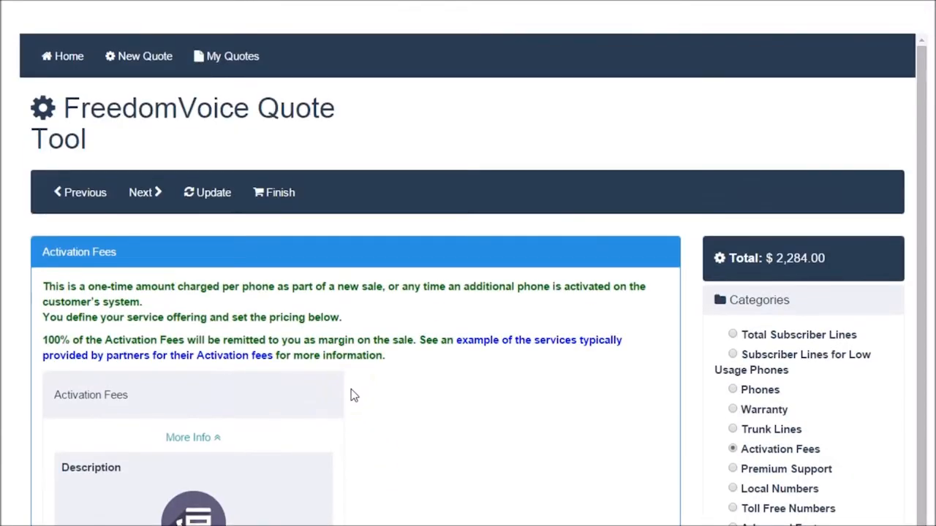
click(209, 194)
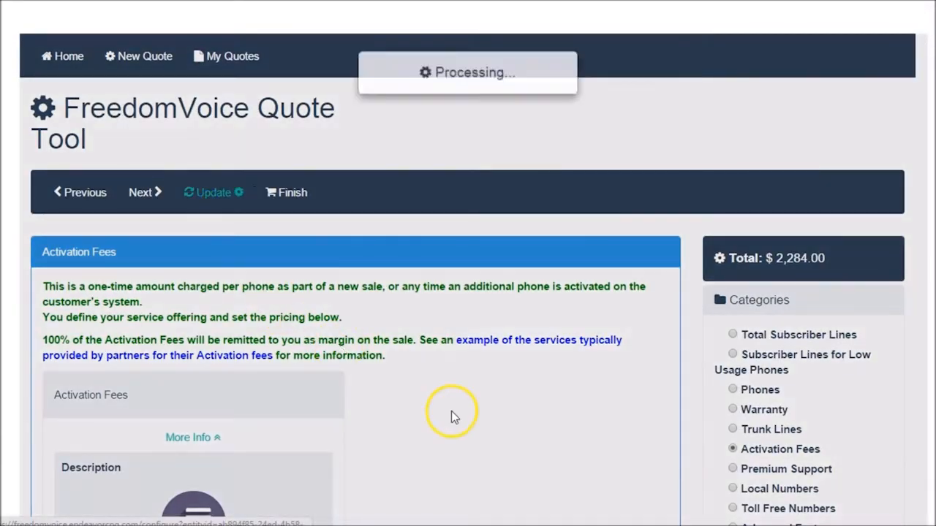
- Check the quantity and the recalculated total price of the activation fees
scroll(468, 424, down, 5)
scroll(495, 438, down, 1)
click(203, 401)
double_click(74, 398)
click(72, 399)
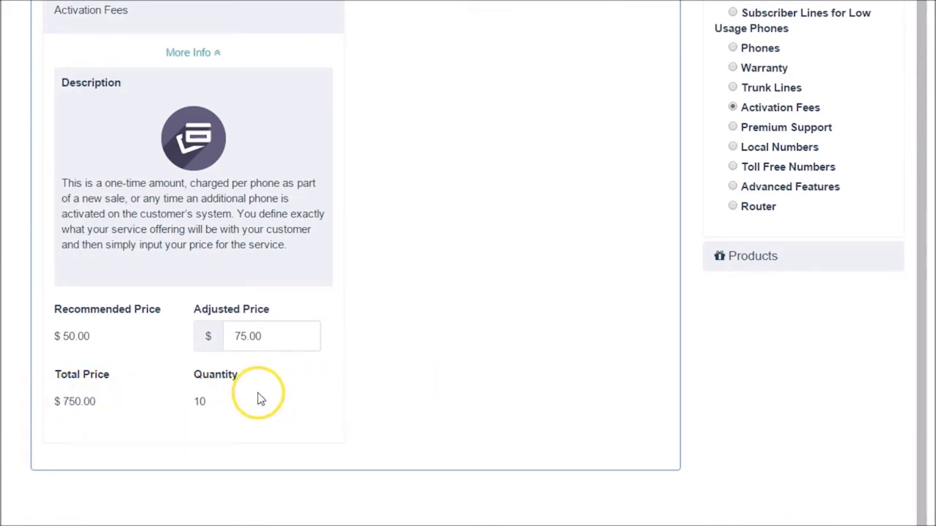
click(80, 400)
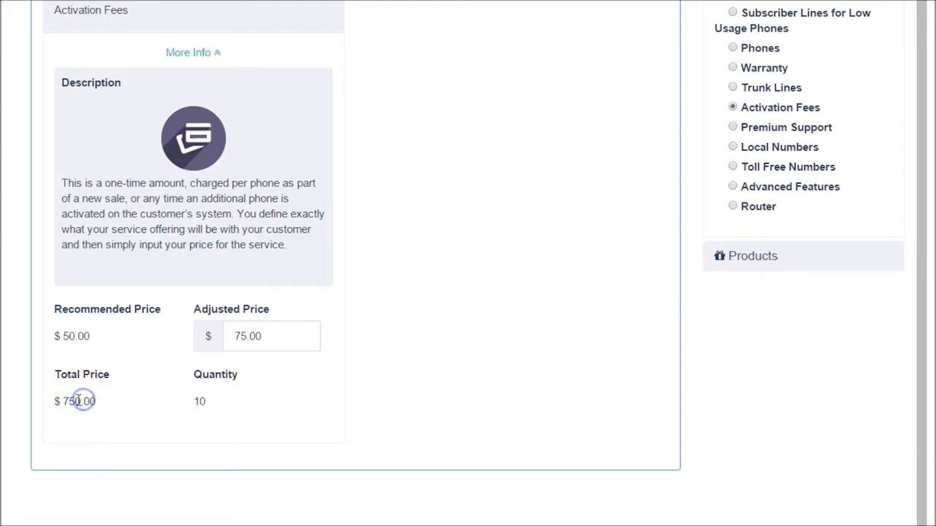
click(401, 368)
- View the example of services typically provided by partners for their activation fees, and return to the quote
scroll(399, 373, up, 2)
scroll(399, 378, up, 1)
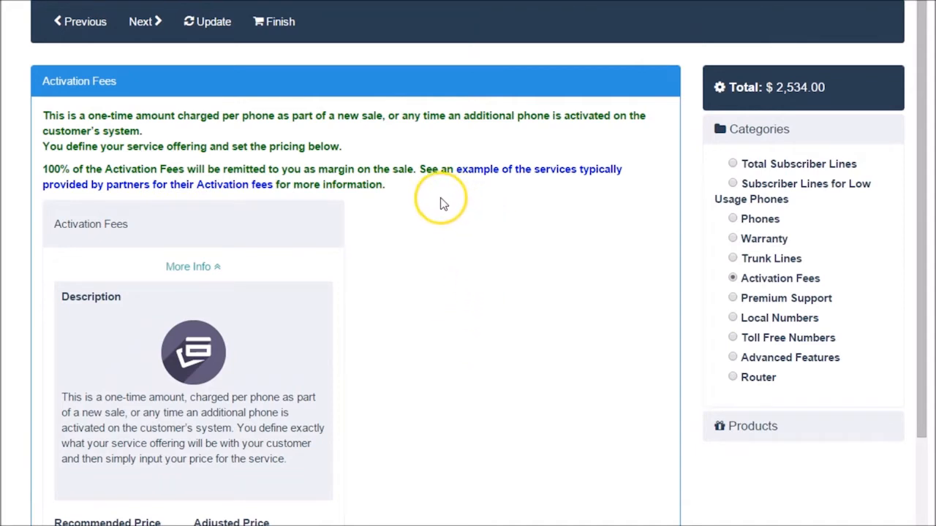
click(520, 172)
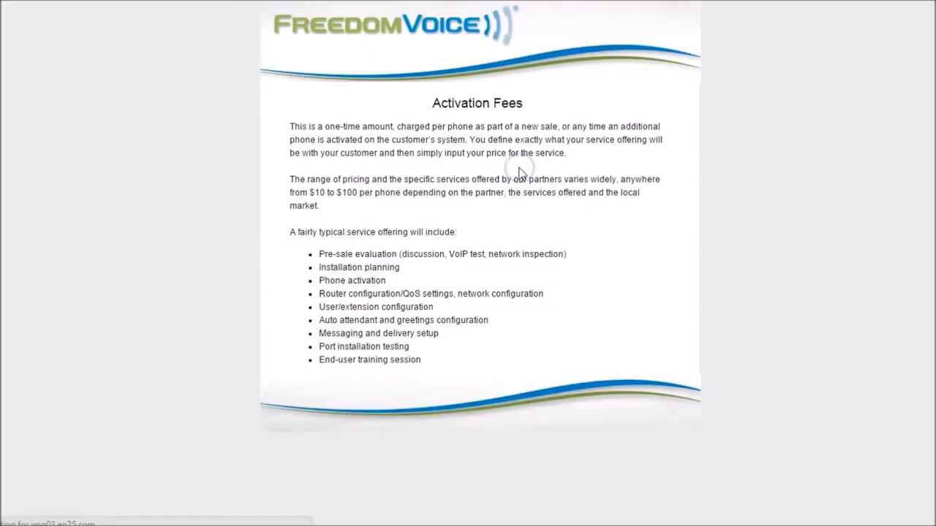
key(ctrl+w)
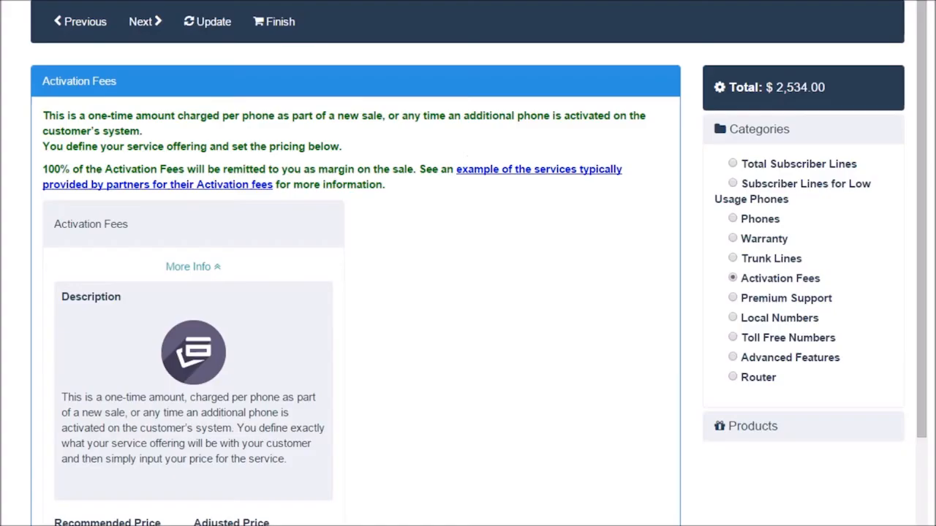
- Advance to the Premium Support category, keep Premium Support selected and consult the example of partner services for its fees
click(143, 22)
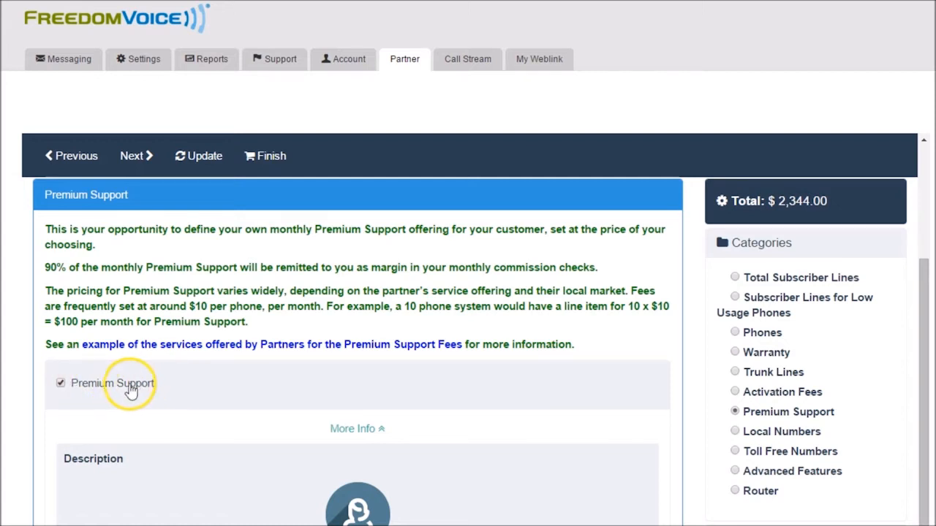
click(82, 384)
click(102, 390)
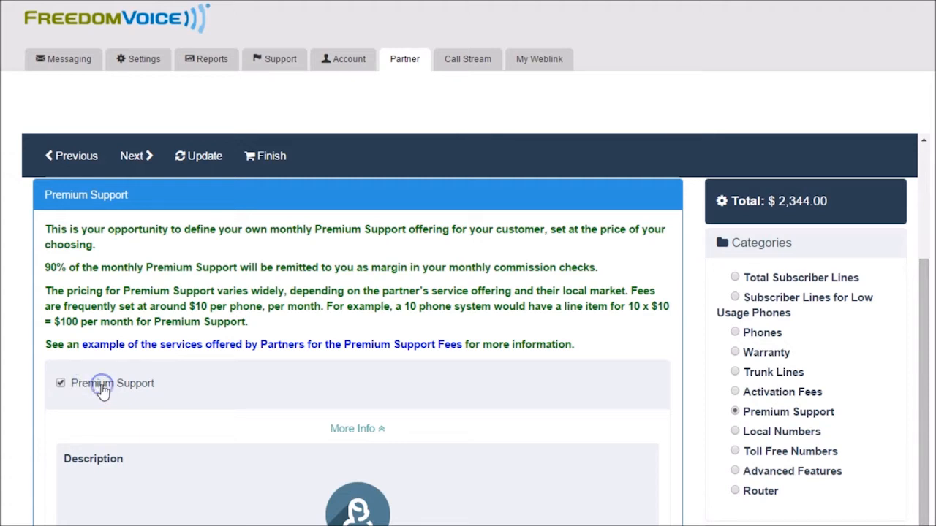
click(291, 345)
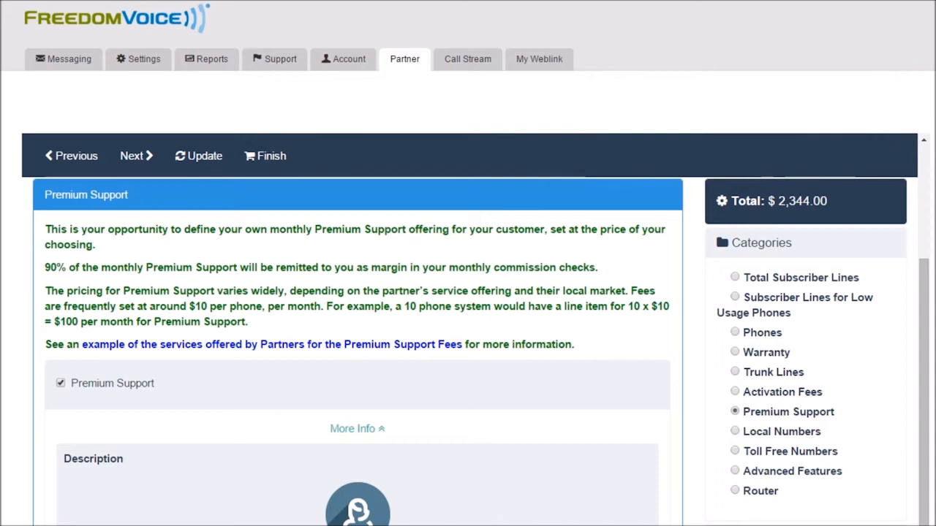
- Set the proposed monthly pricing for Premium Support to $250.00
scroll(468, 292, down, 3)
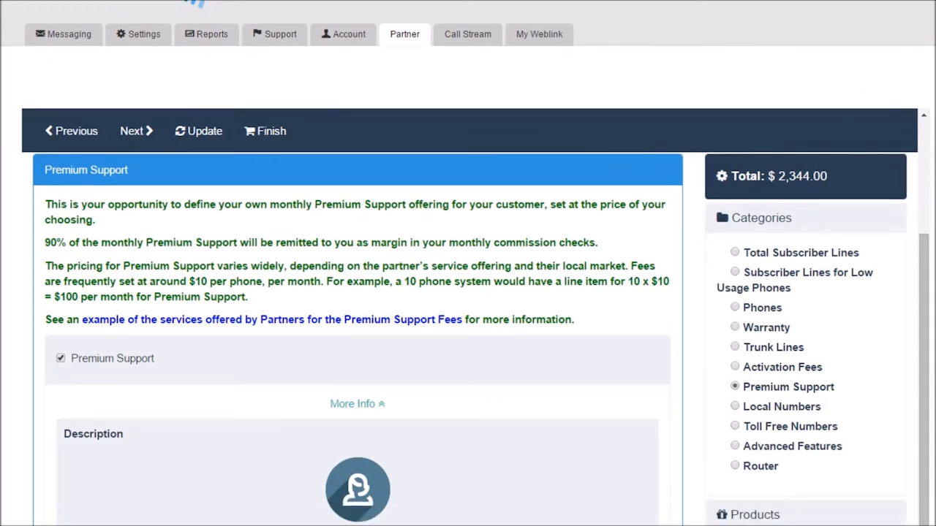
scroll(494, 245, down, 3)
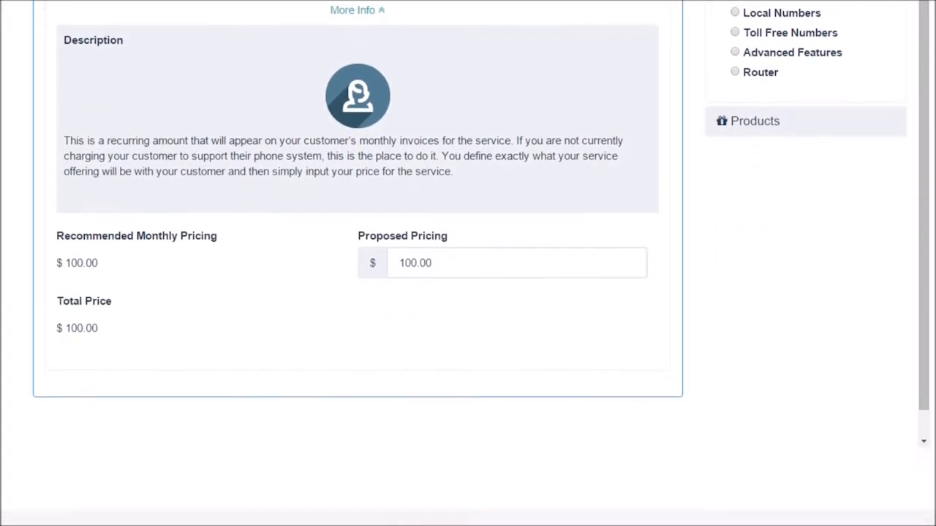
double_click(454, 224)
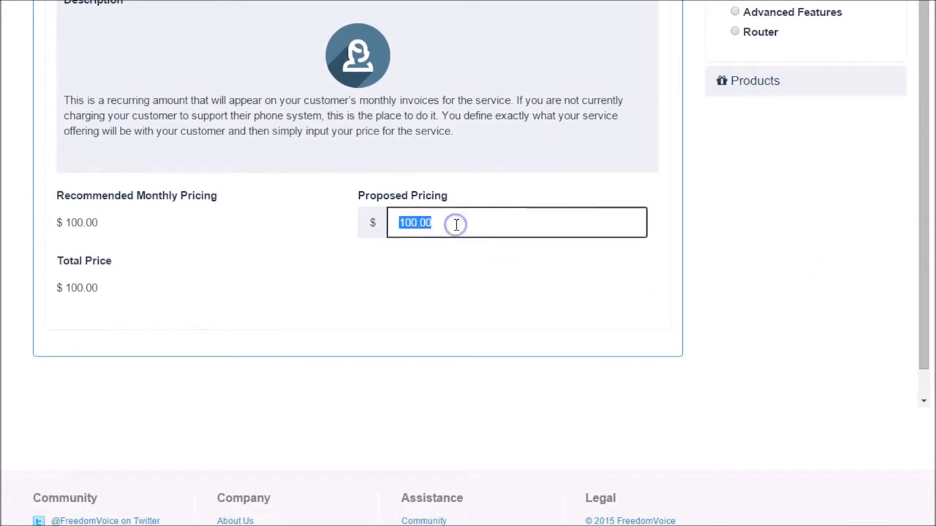
click(453, 223)
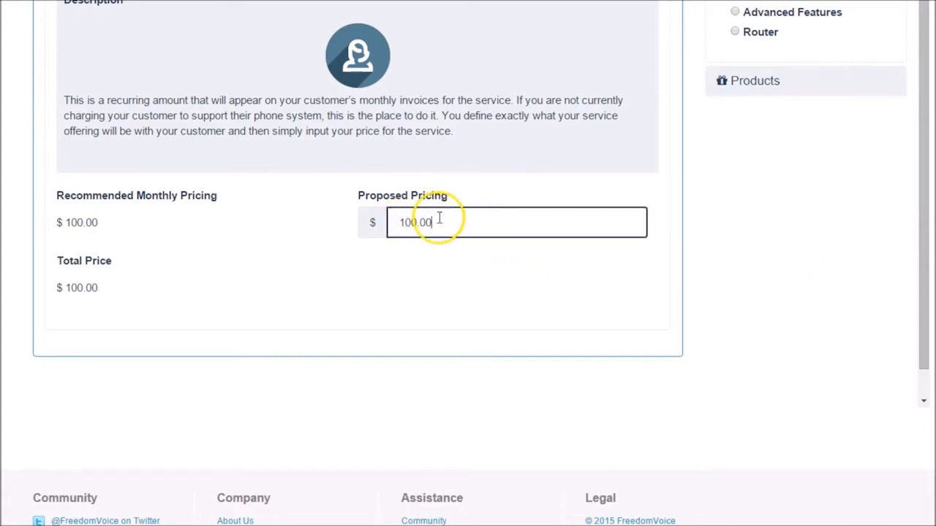
click(232, 287)
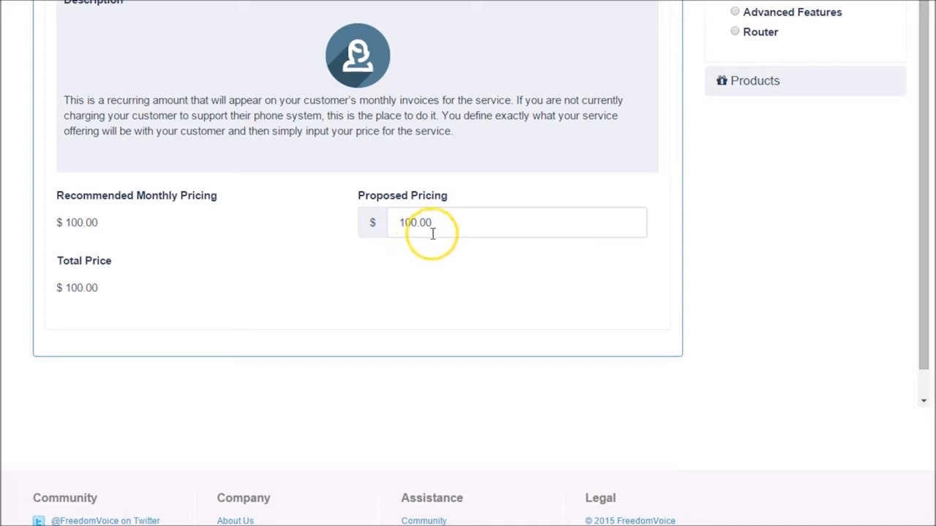
double_click(458, 223)
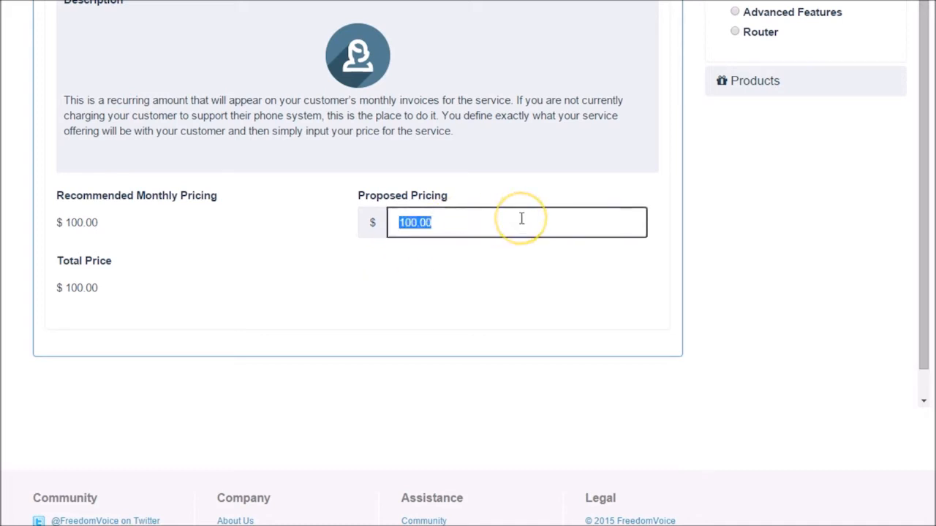
text(25)
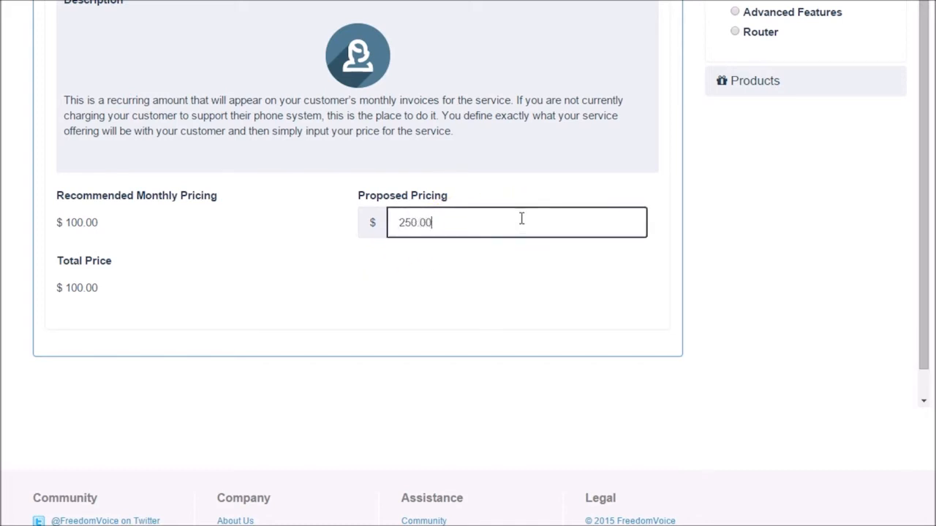
- Commit the Premium Support pricing and advance the quote to the Local Numbers category
click(550, 262)
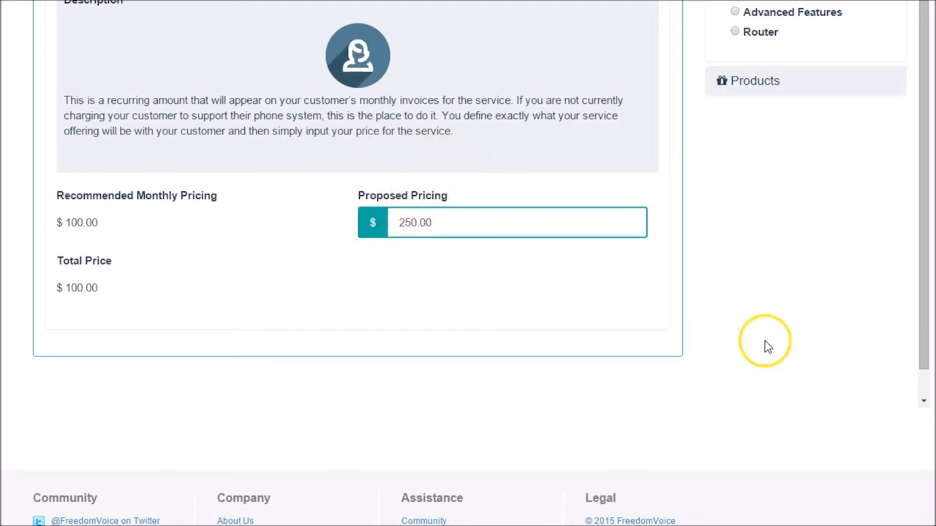
scroll(749, 345, up, 7)
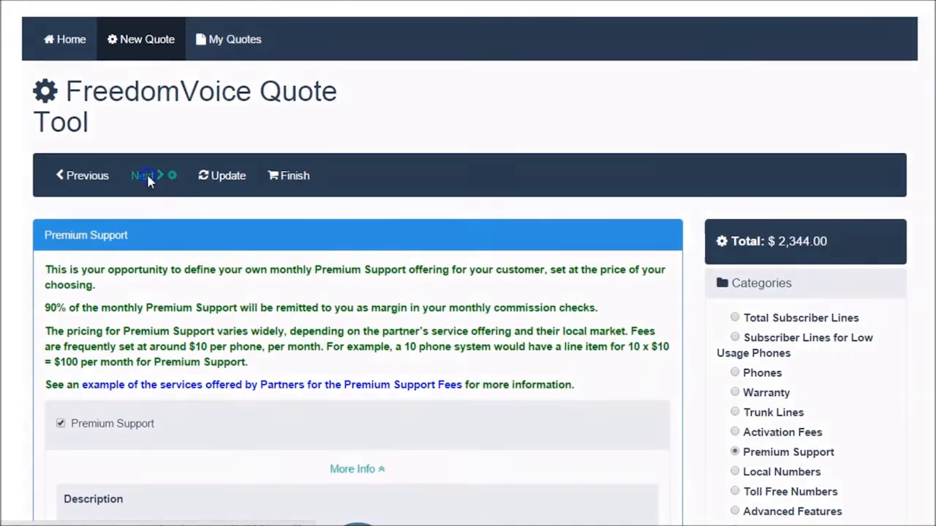
click(147, 175)
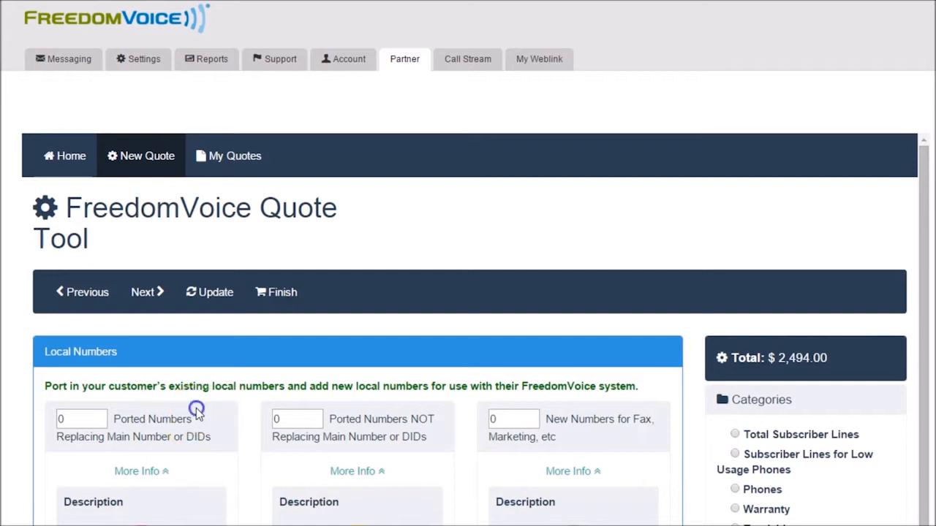
- Set the quantity of ported numbers replacing the main number or DIDs to 11
scroll(196, 408, down, 1)
scroll(196, 408, down, 2)
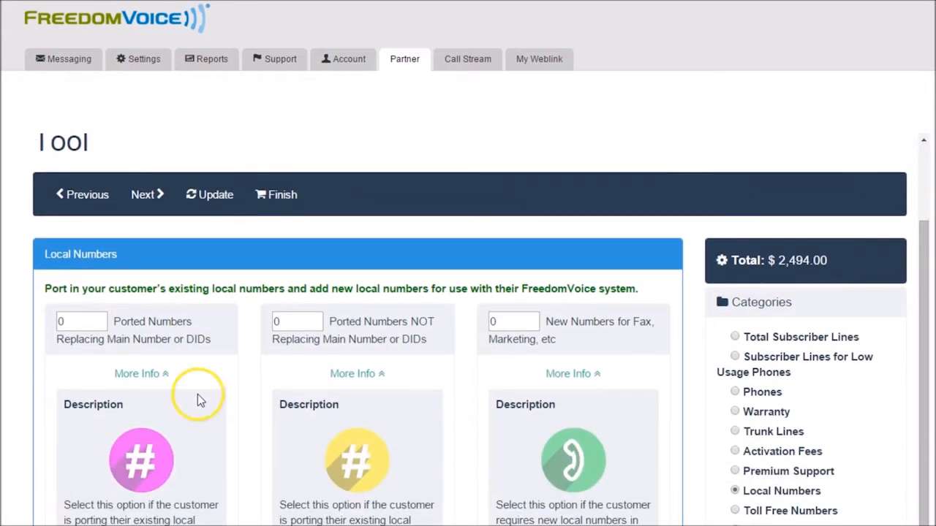
click(84, 322)
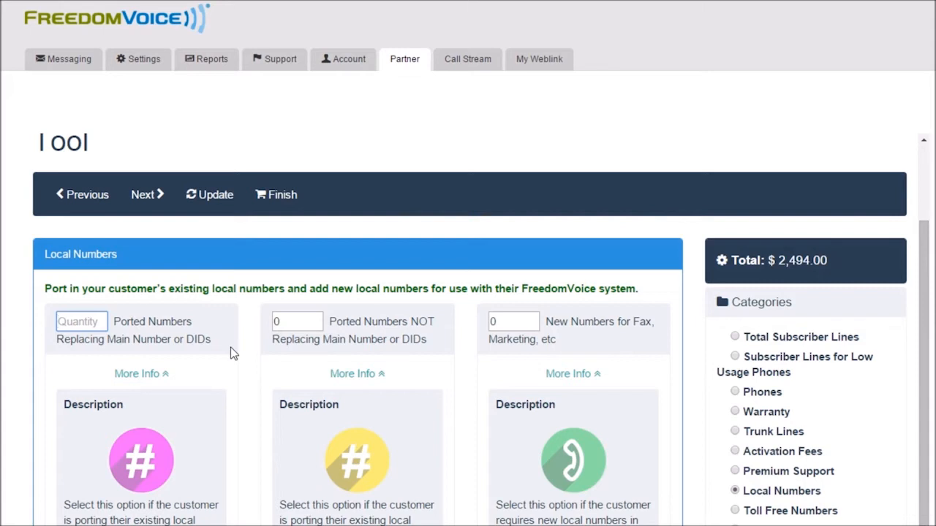
click(106, 325)
text(11)
click(152, 351)
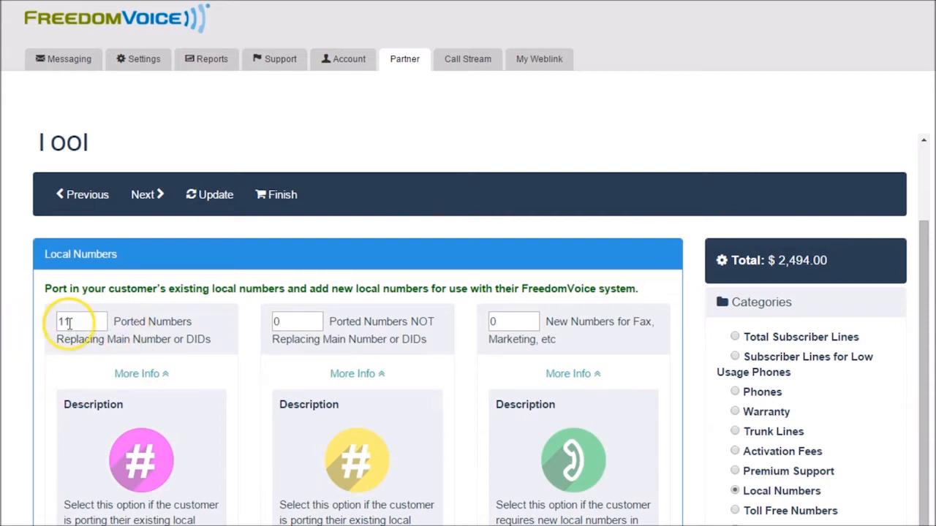
- Set ported numbers not replacing the main number or DIDs to 2, new numbers for fax and marketing to 2, and update the quote
click(289, 322)
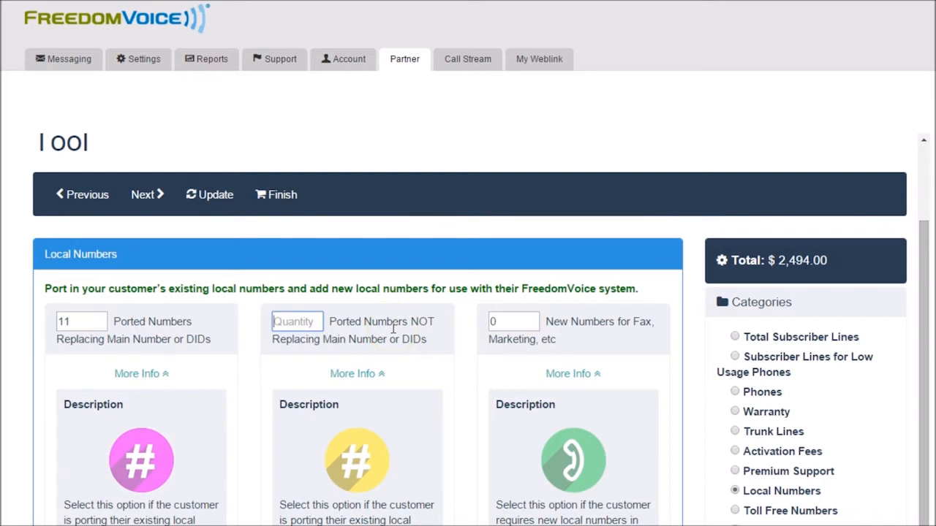
text(2)
click(514, 320)
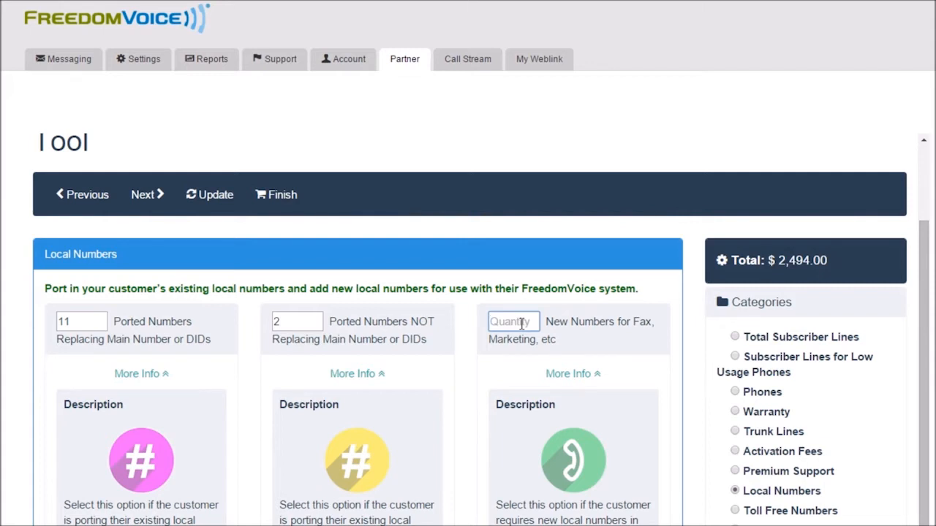
text(2)
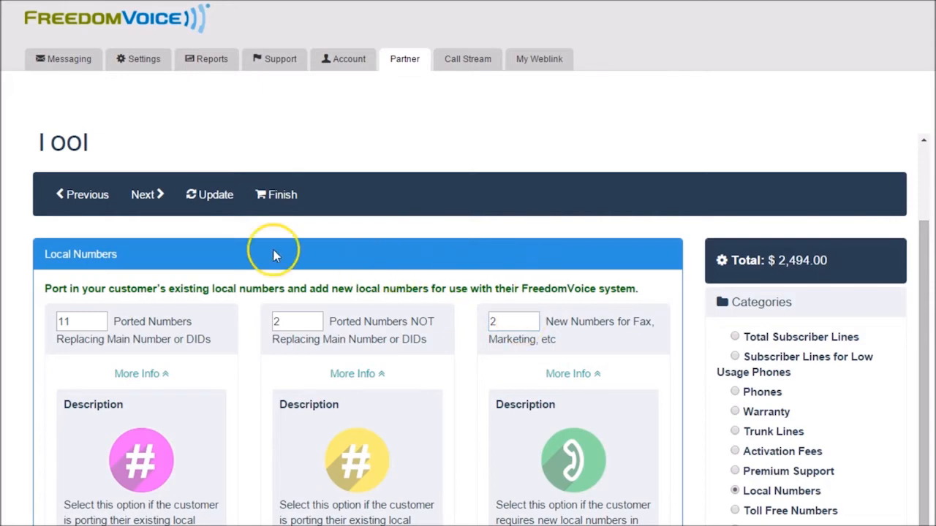
click(214, 206)
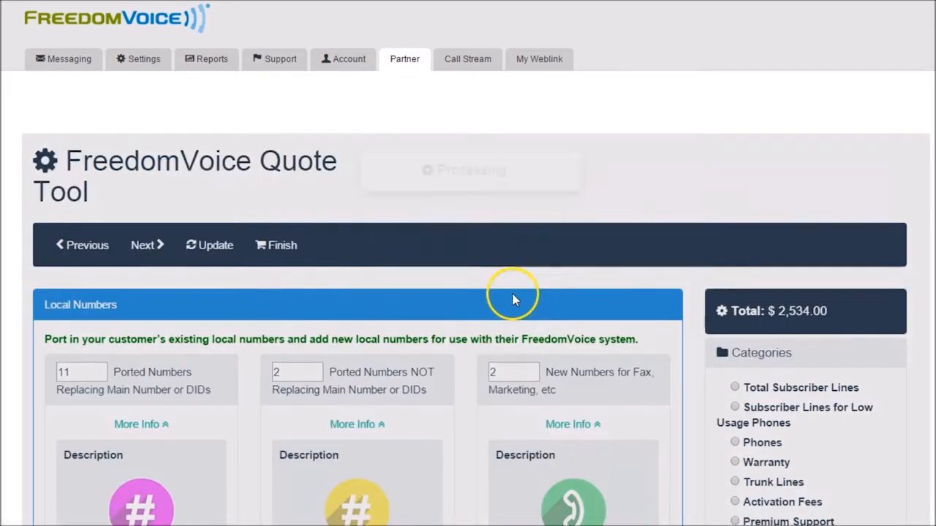
- Check the monthly recurring price and total price of the ported and new local numbers
scroll(512, 300, down, 5)
scroll(513, 304, down, 1)
click(292, 381)
triple_click(293, 381)
click(291, 381)
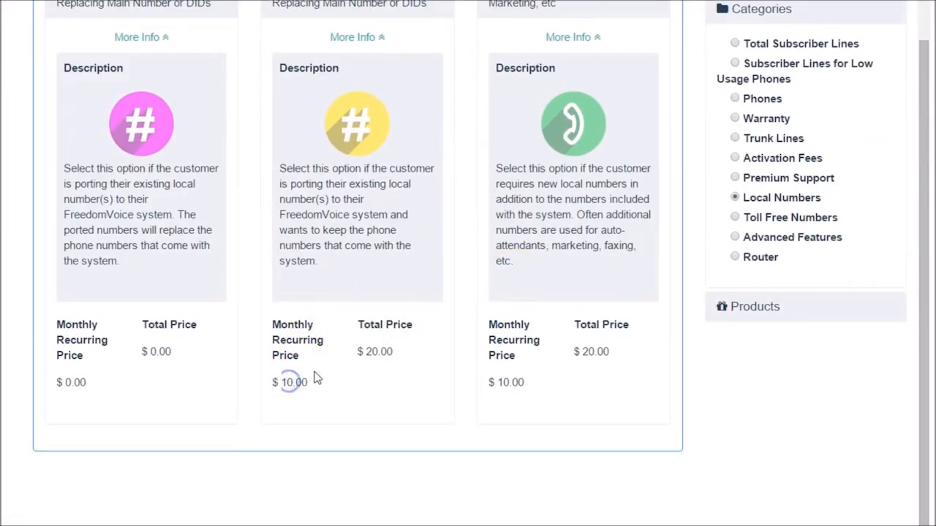
drag(357, 356, 379, 350)
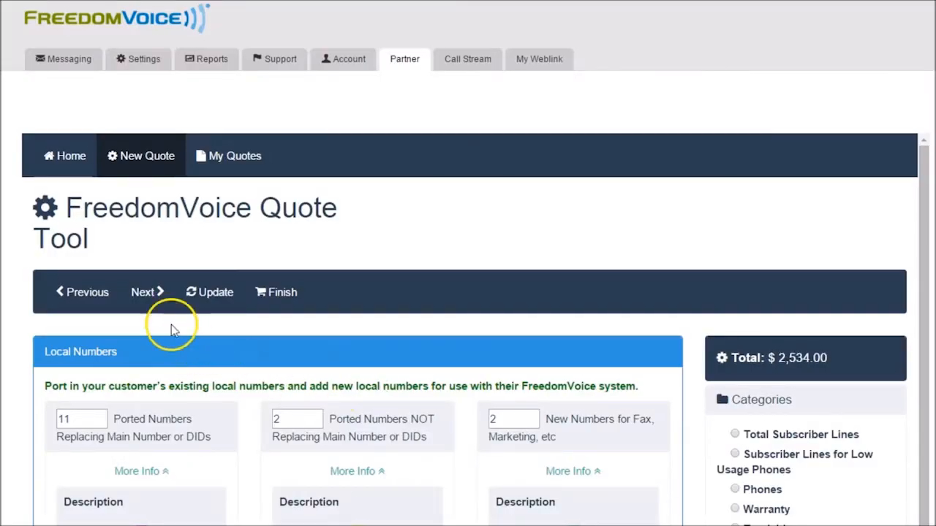
- Advance to the Toll Free Numbers category and review the ported, any new, 800 and vanity number options without adding any
click(149, 293)
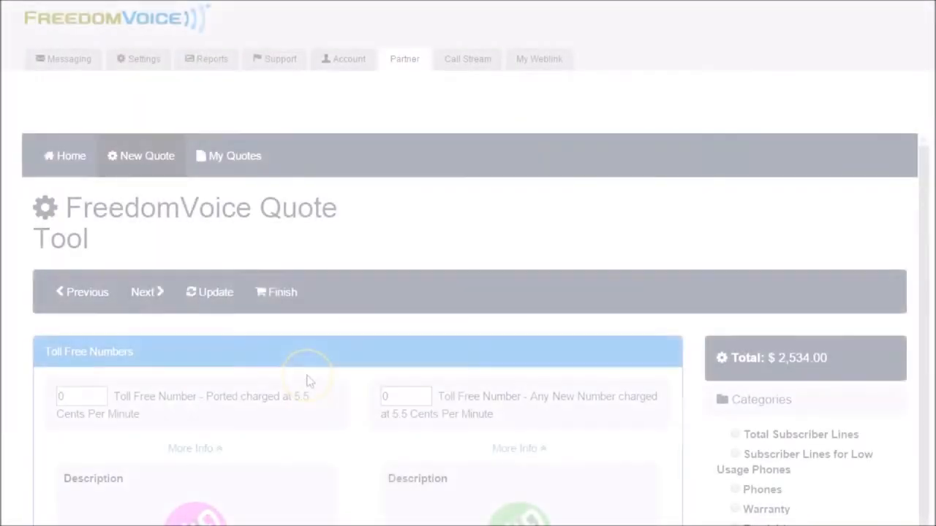
click(307, 355)
scroll(307, 355, down, 5)
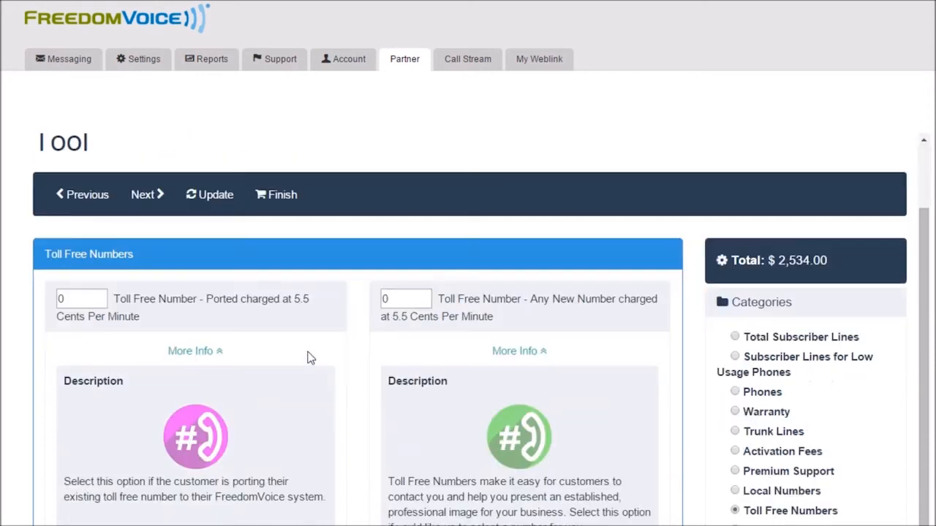
click(79, 214)
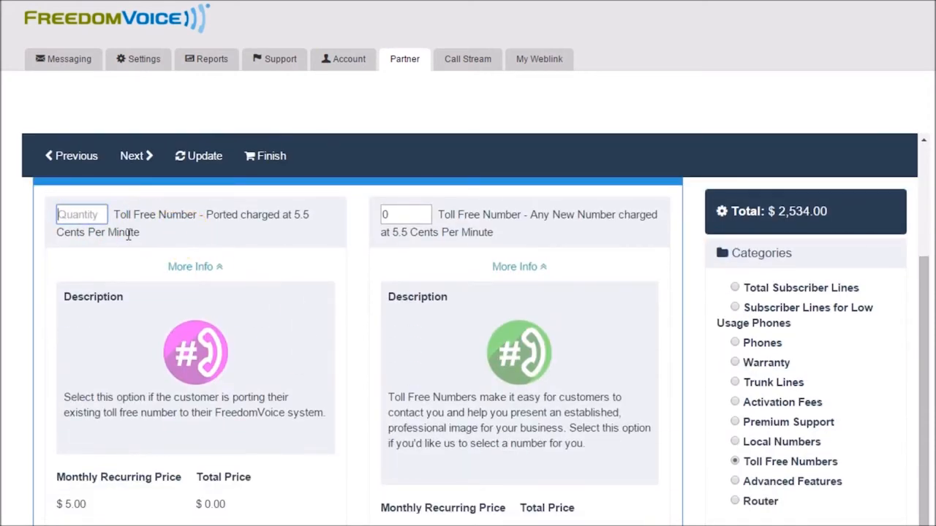
click(162, 221)
click(421, 215)
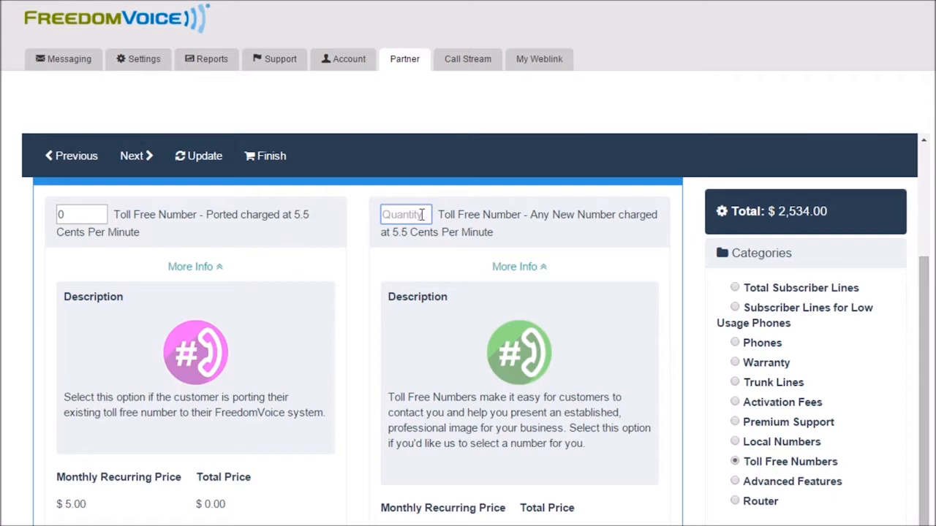
scroll(170, 247, down, 4)
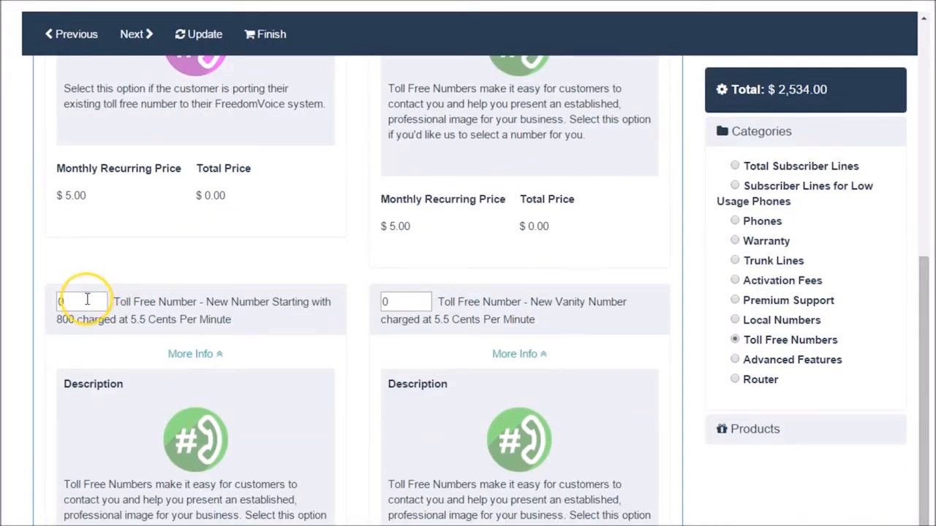
click(86, 300)
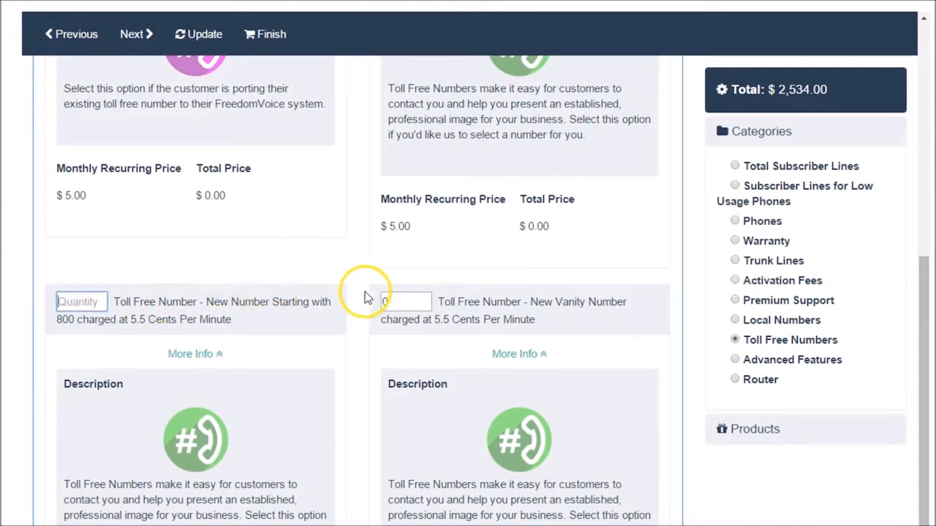
click(416, 301)
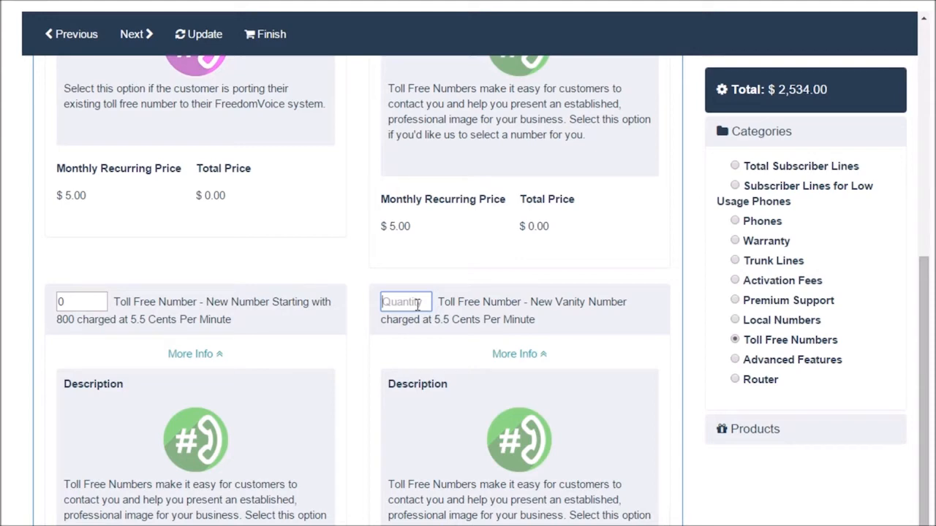
scroll(417, 300, down, 3)
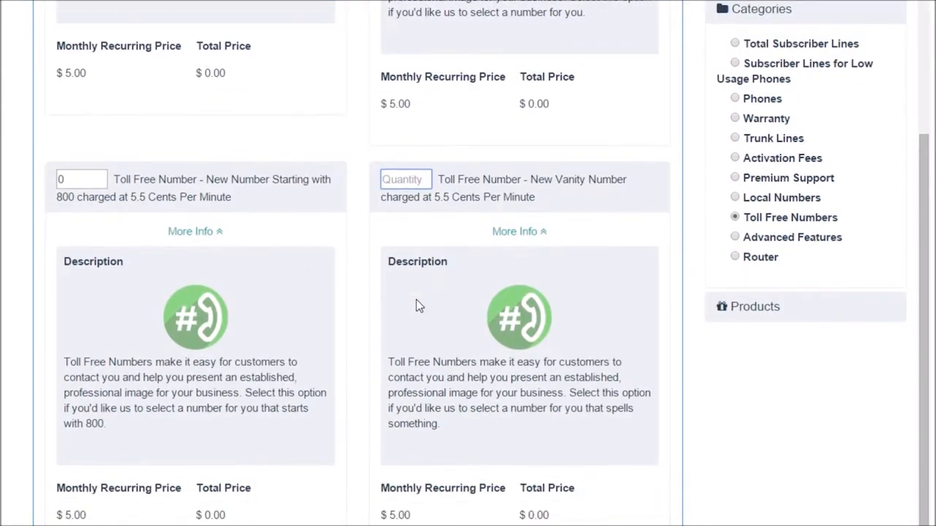
scroll(415, 300, up, 10)
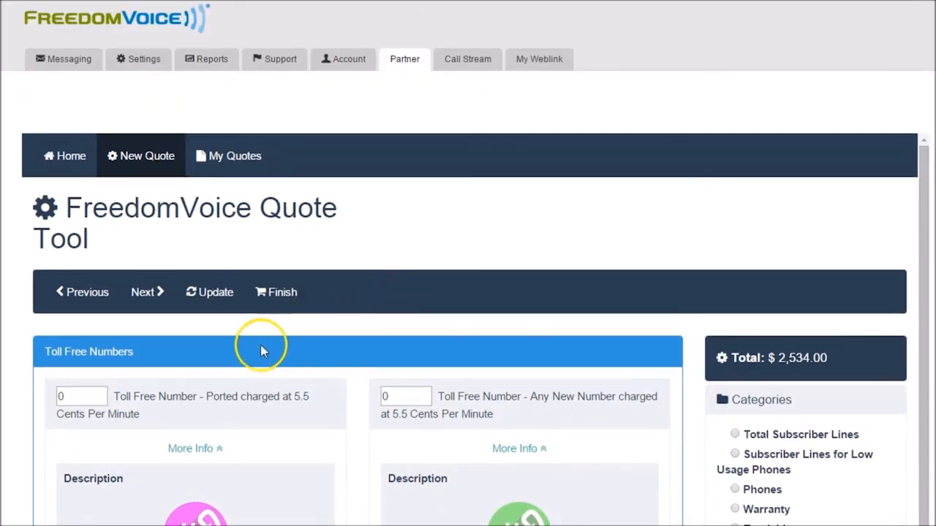
- Advance to the Advanced Features category and review the optional features from 411 Directory Access through API Access
click(146, 292)
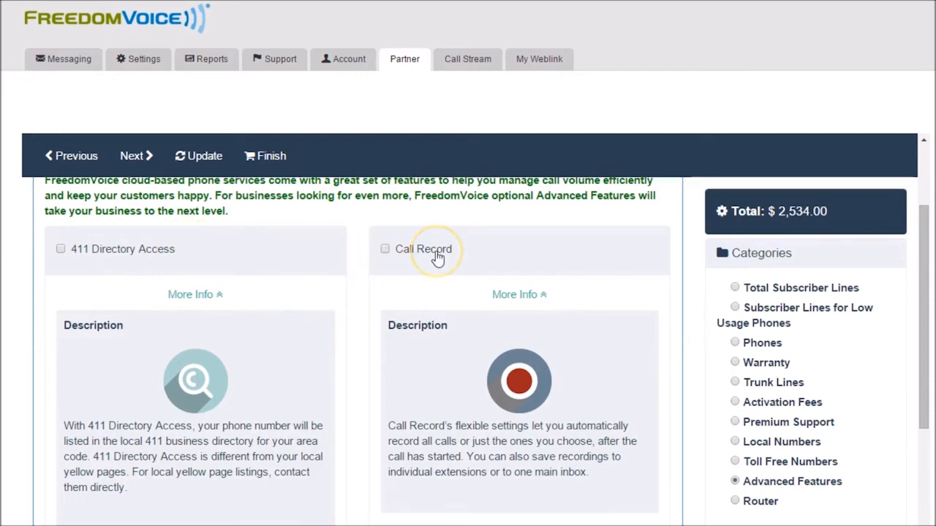
scroll(439, 258, down, 3)
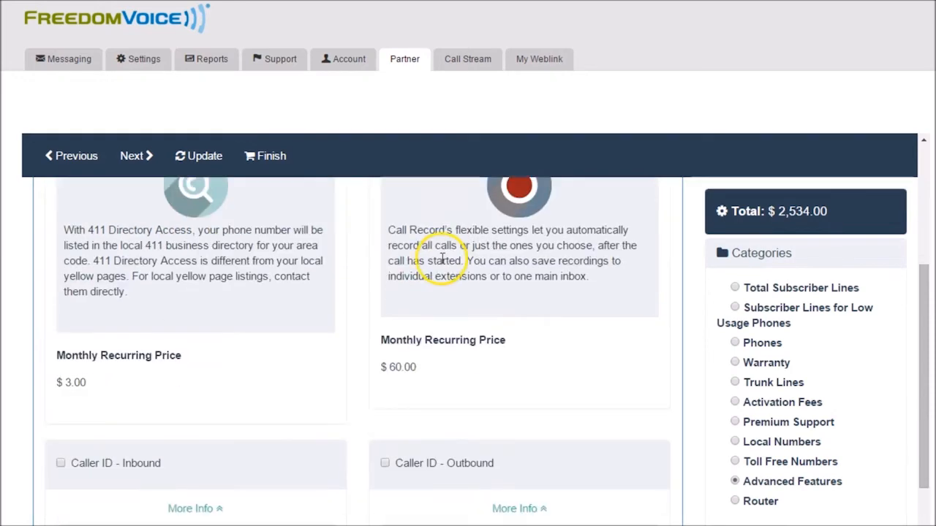
scroll(441, 261, down, 2)
scroll(564, 340, down, 1)
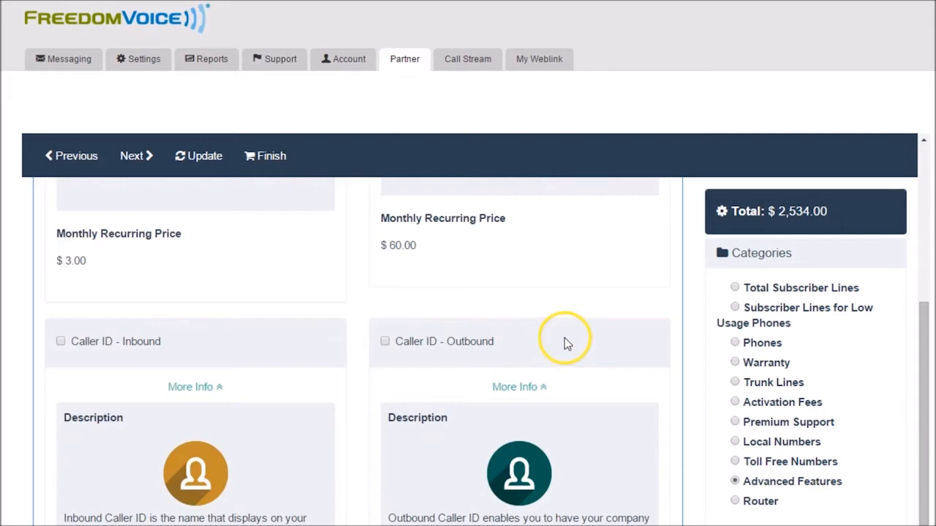
scroll(564, 340, down, 3)
scroll(577, 340, down, 3)
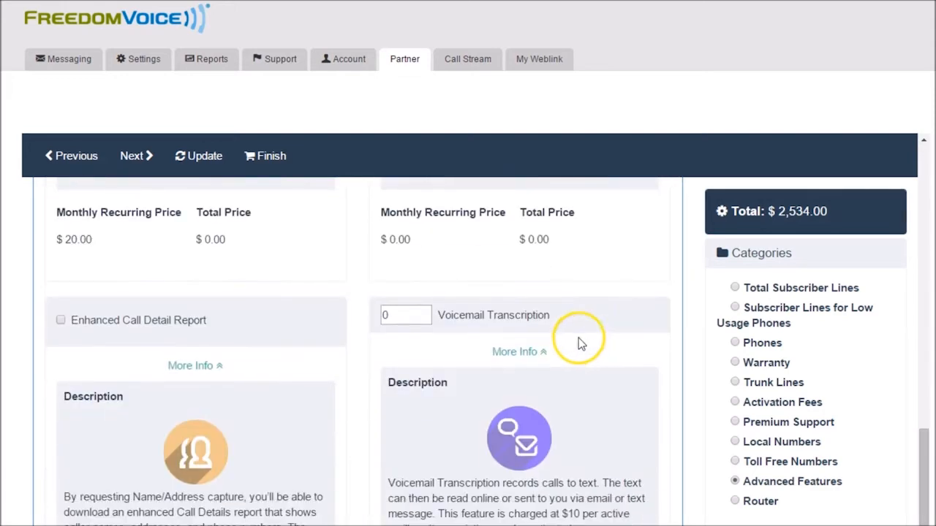
scroll(417, 308, down, 4)
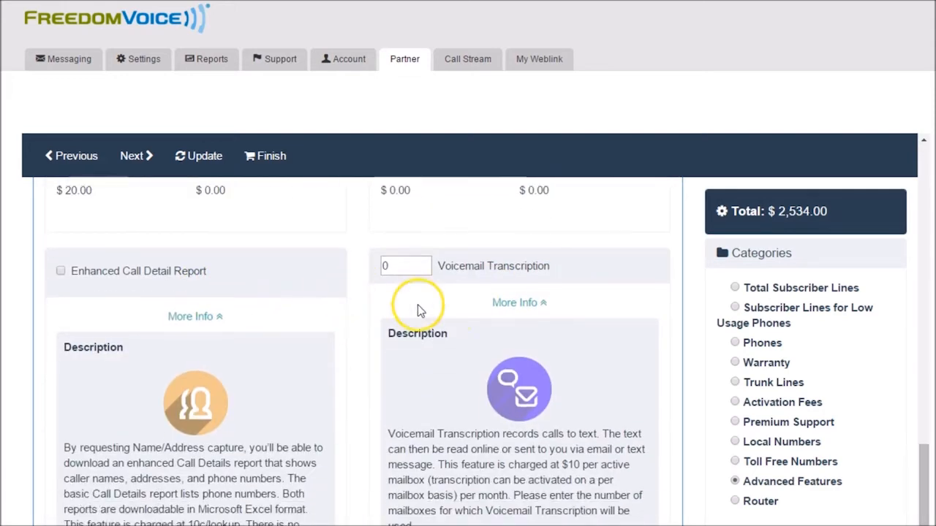
scroll(534, 296, down, 3)
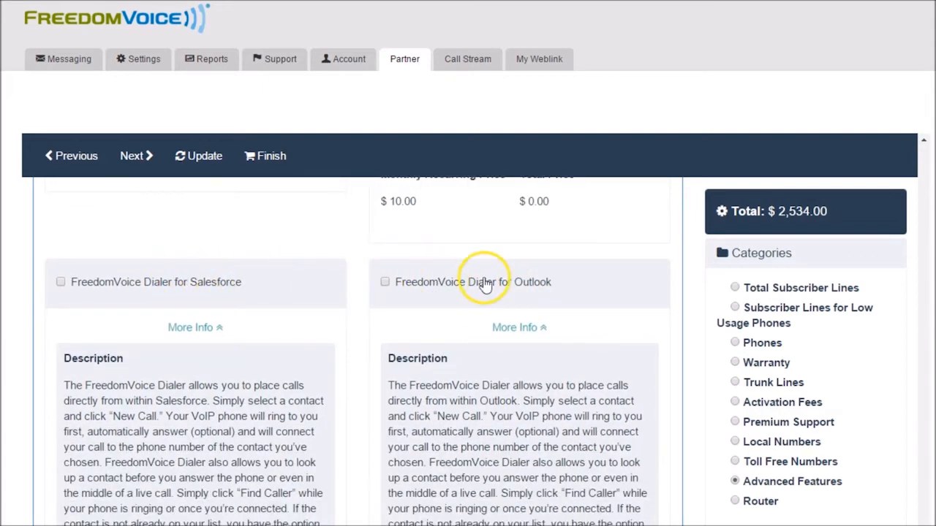
scroll(322, 291, down, 5)
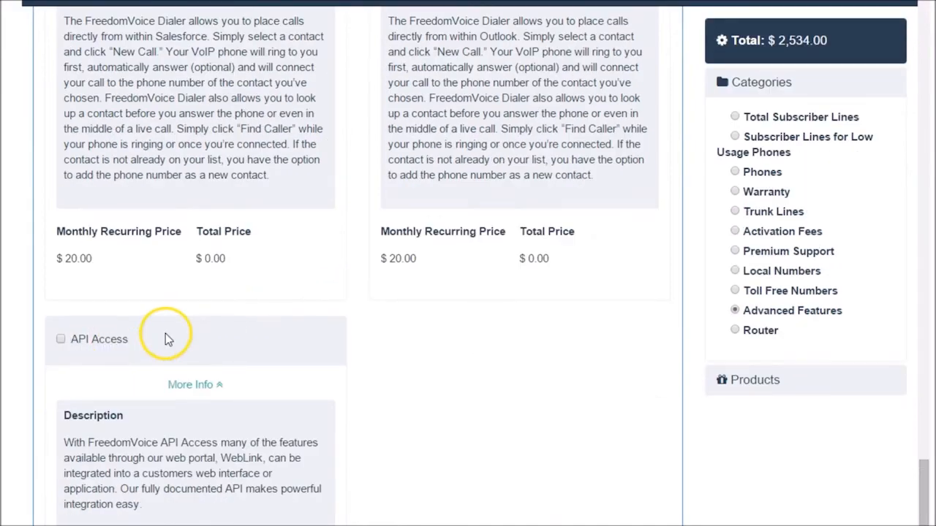
scroll(571, 329, up, 20)
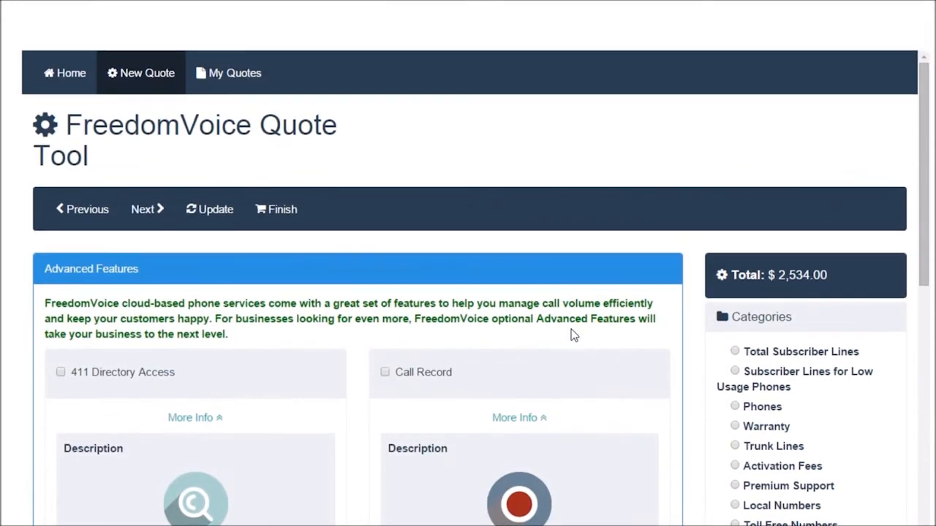
scroll(572, 329, up, 2)
click(495, 343)
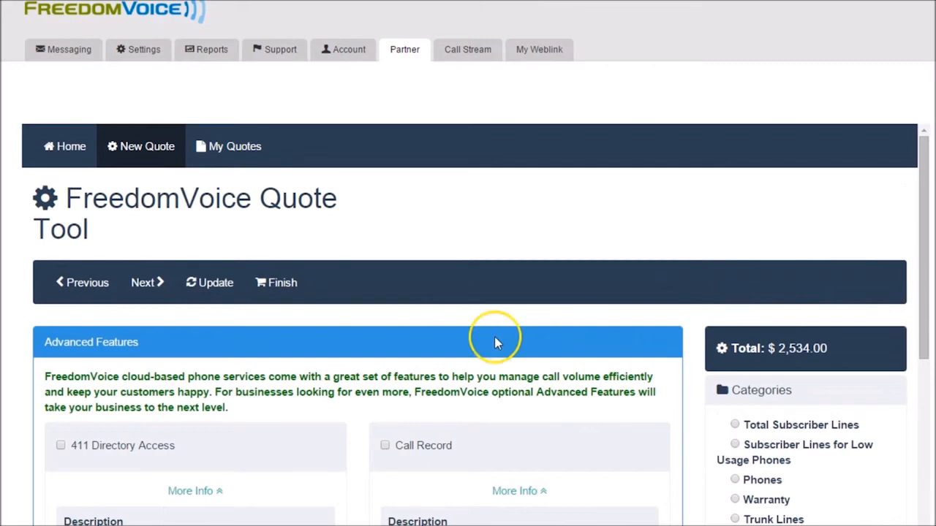
- Advance to the Router category and review the router acknowledgement and the recommended routers by number of phones
click(150, 284)
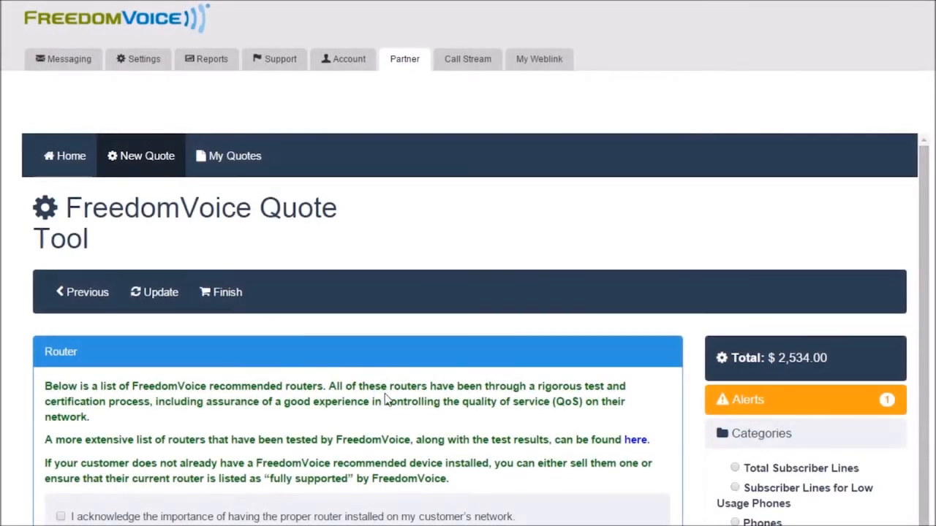
scroll(383, 398, down, 1)
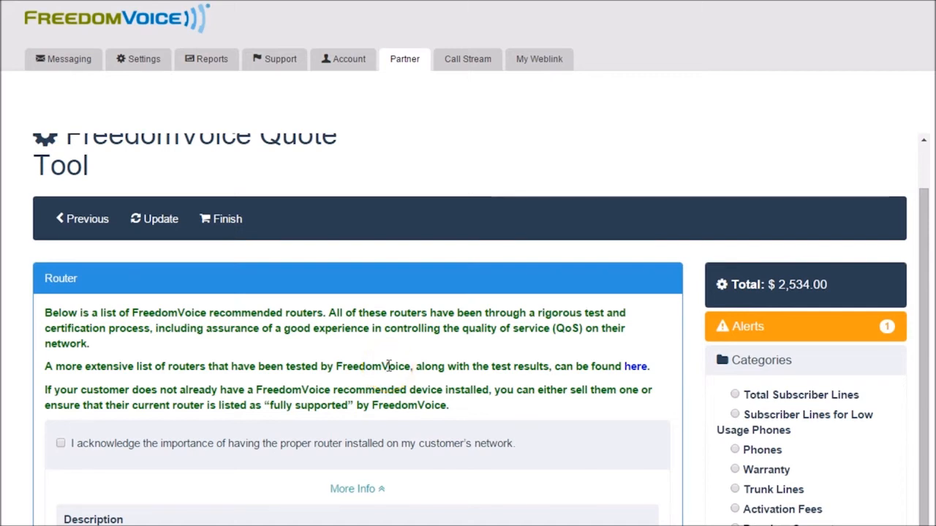
scroll(387, 366, down, 2)
scroll(388, 366, down, 1)
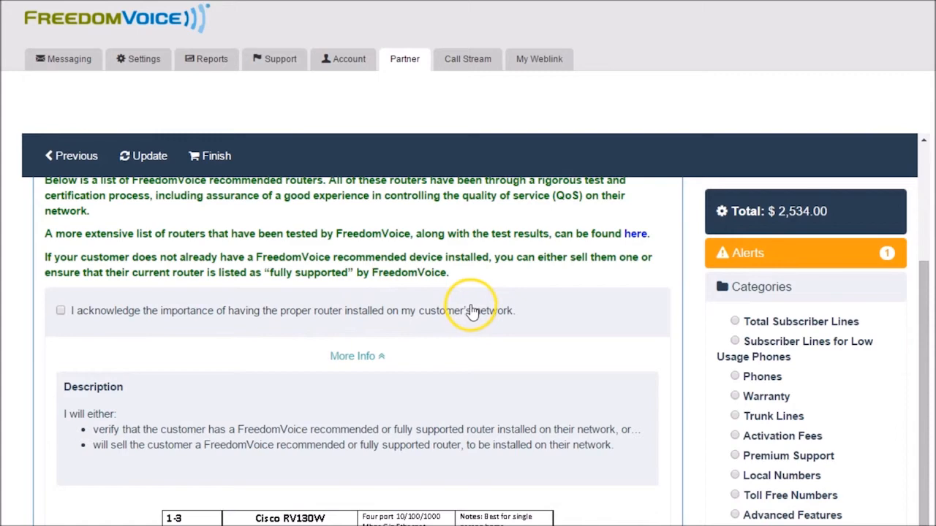
scroll(637, 276, down, 2)
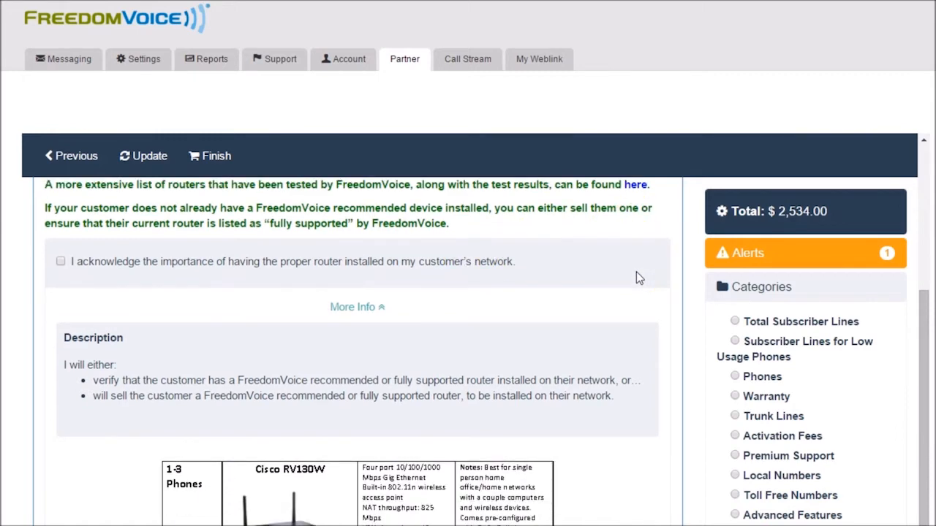
scroll(636, 273, down, 5)
scroll(637, 275, down, 9)
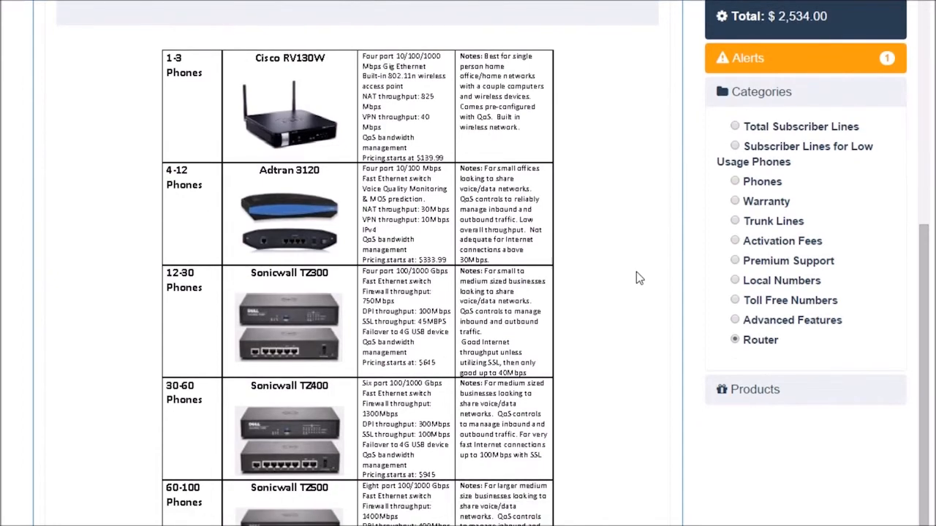
- Review the recommended router table from the Cisco RV130W through the Sonicwall TZ500 for 60-100 phones
scroll(637, 277, down, 4)
click(521, 307)
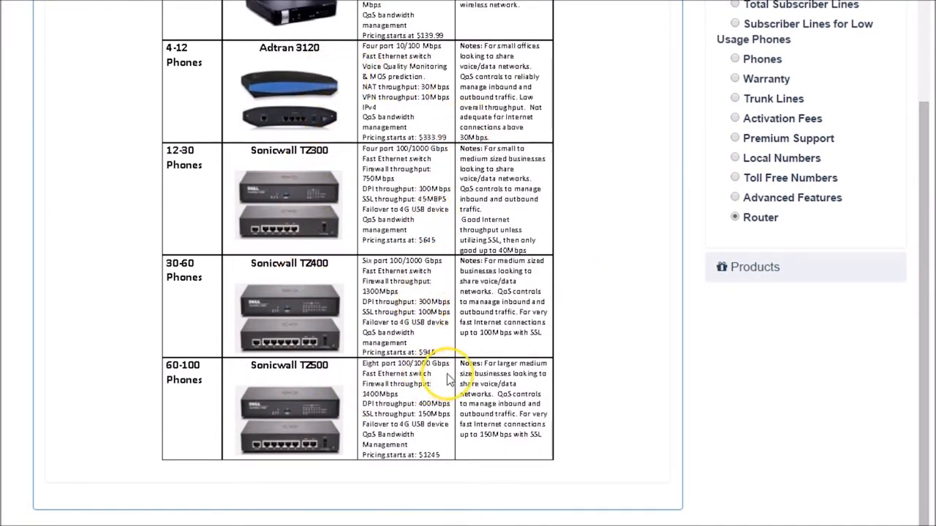
scroll(431, 373, up, 7)
scroll(450, 378, up, 2)
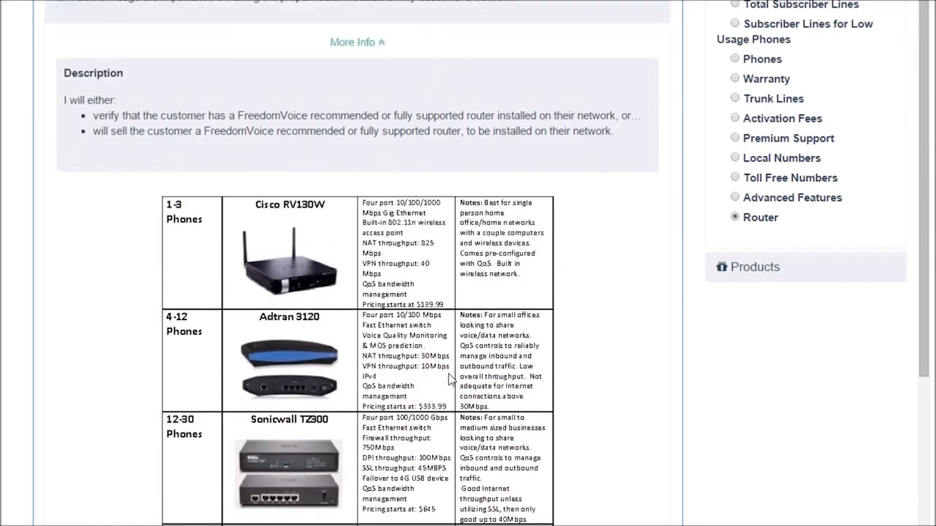
- Open the more extensive list of tested routers and skim through its model descriptions
scroll(448, 379, up, 15)
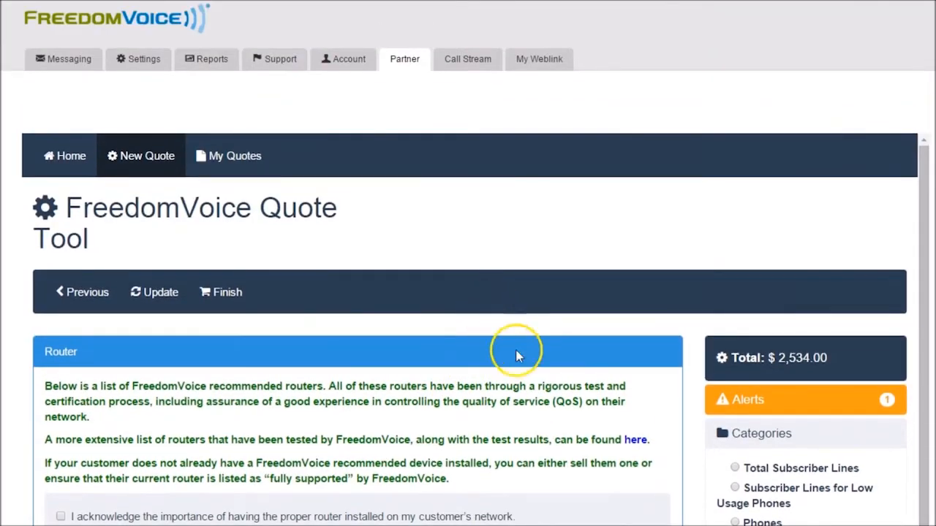
click(634, 439)
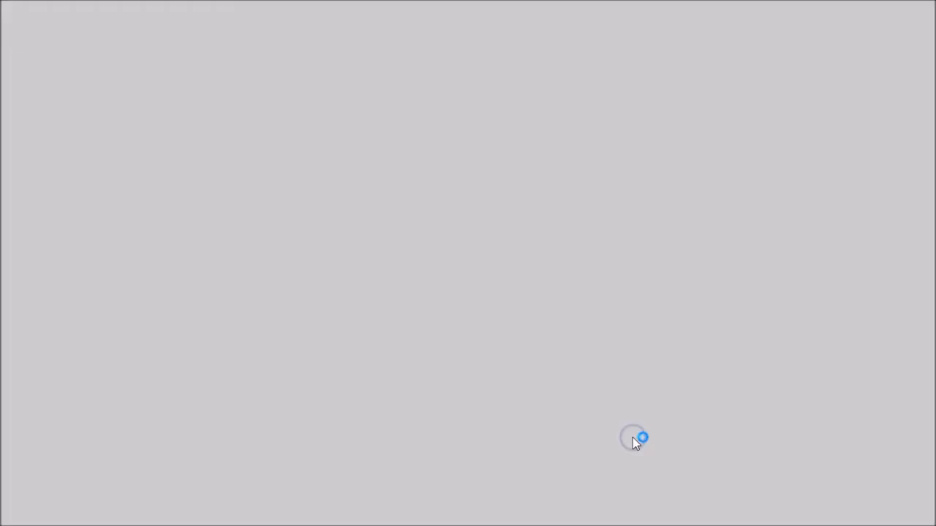
scroll(605, 306, down, 8)
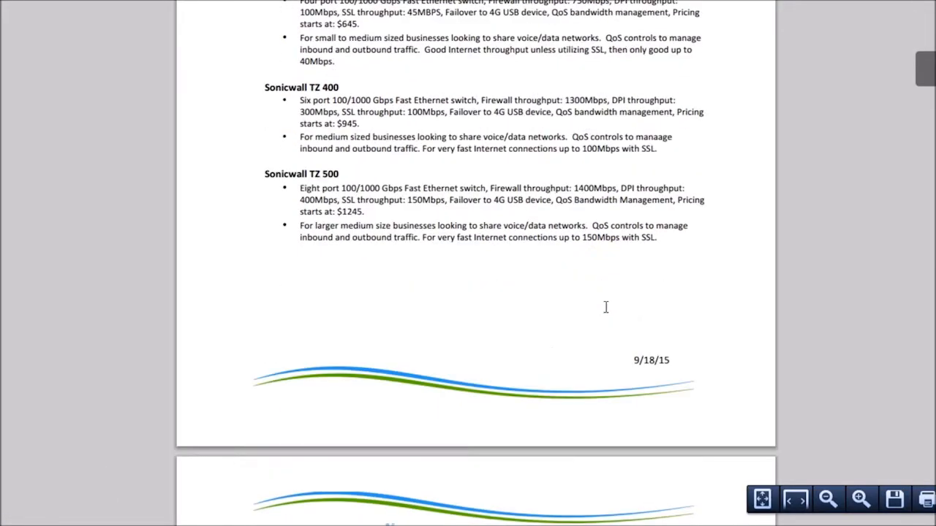
scroll(605, 306, down, 3)
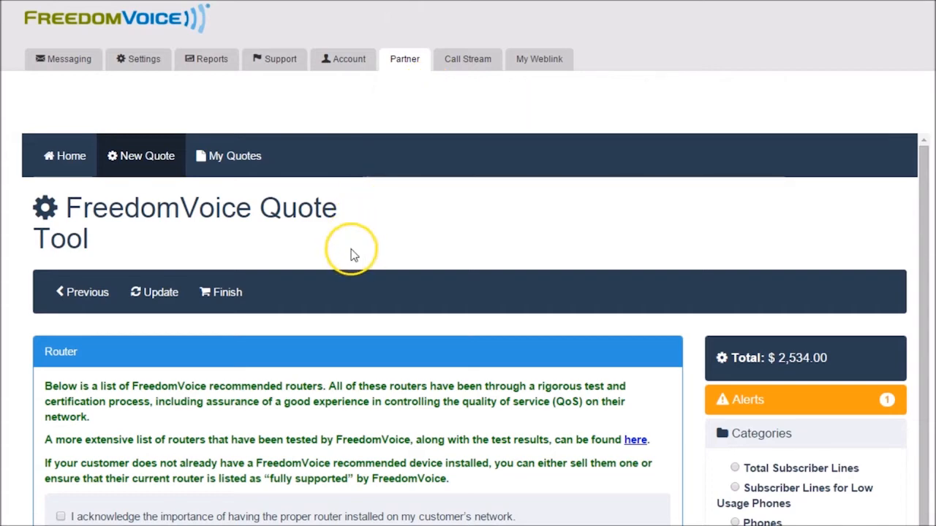
- Acknowledge the importance of having the proper router on the customer's network and finish the configuration to reach the basket
scroll(351, 251, down, 2)
scroll(356, 251, down, 1)
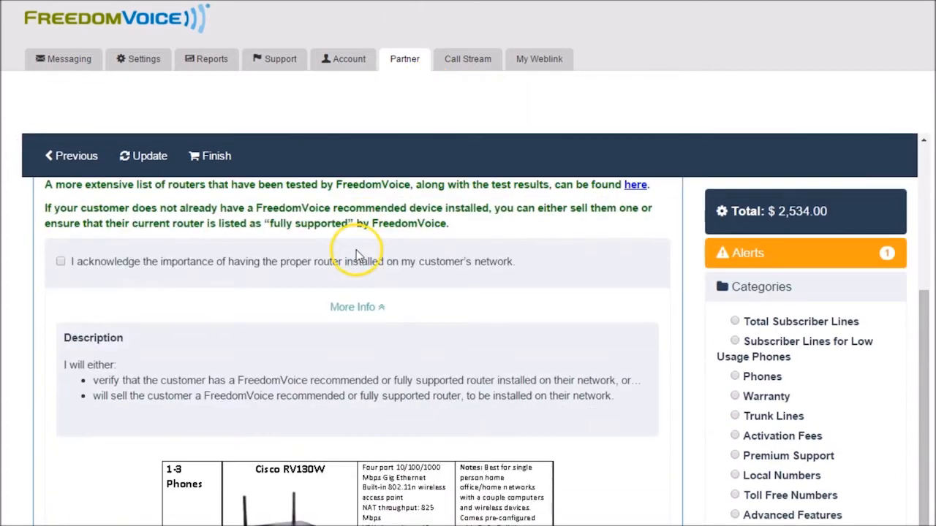
click(113, 267)
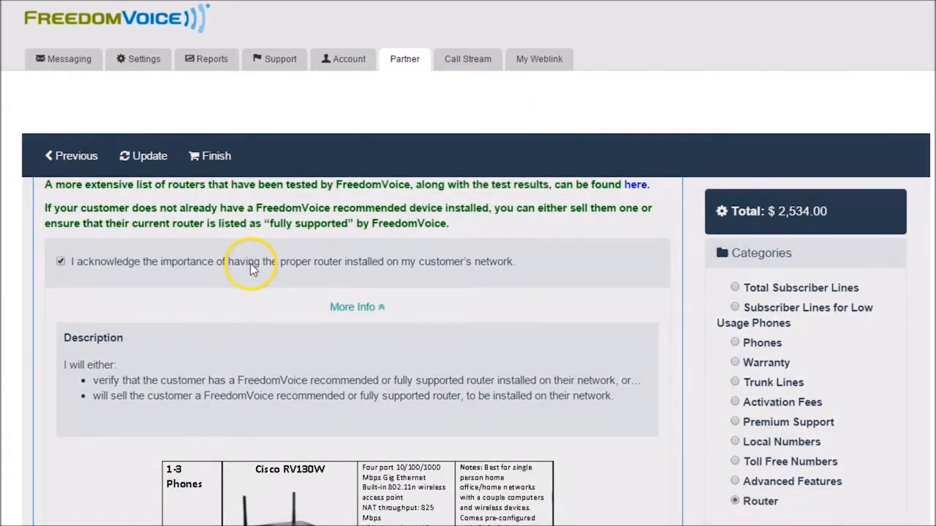
scroll(250, 265, up, 1)
scroll(252, 269, up, 1)
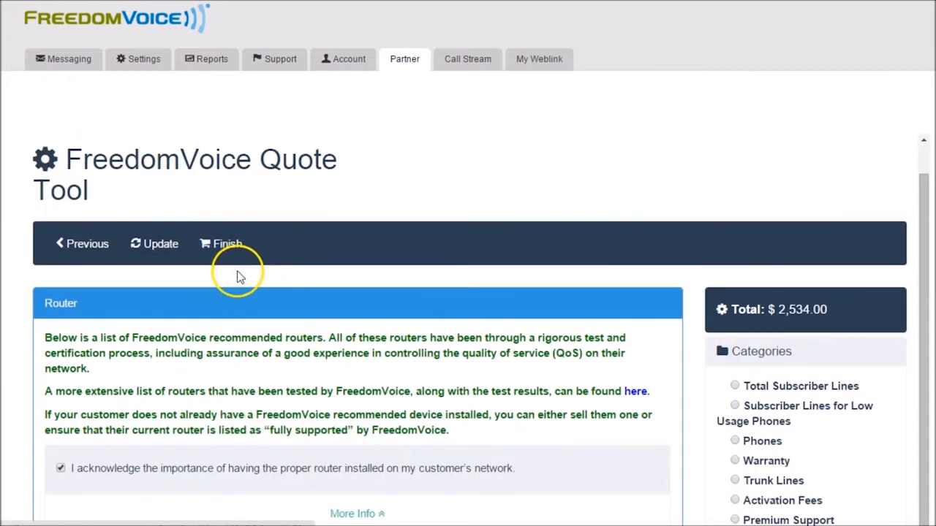
click(218, 247)
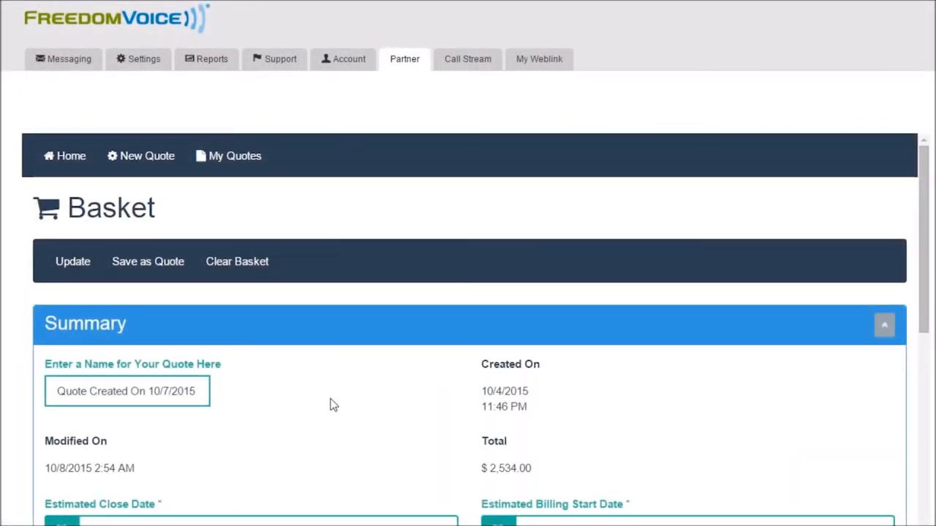
- Replace the "Quote Created On" part of the quote name with "Acme Bolt Company", keeping the date
click(60, 392)
drag(71, 390, 137, 392)
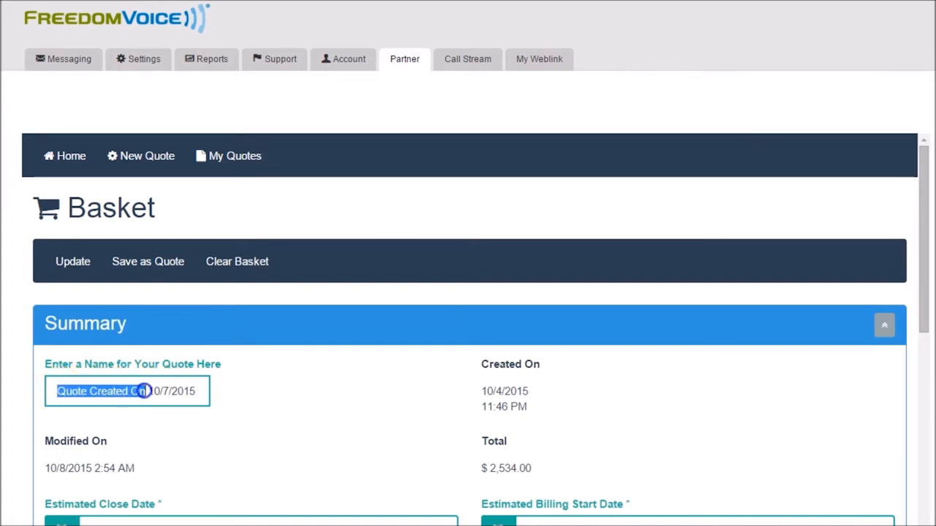
text(Acme)
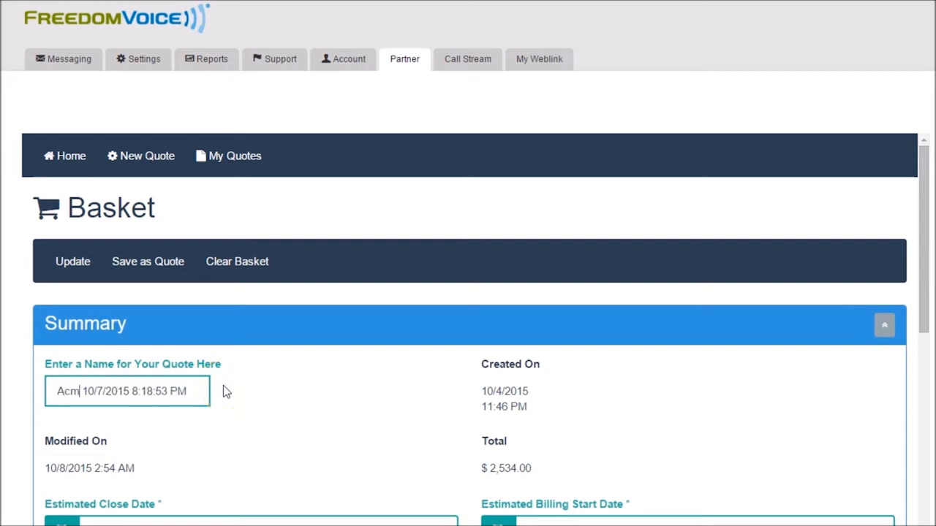
text( Bolt Comp)
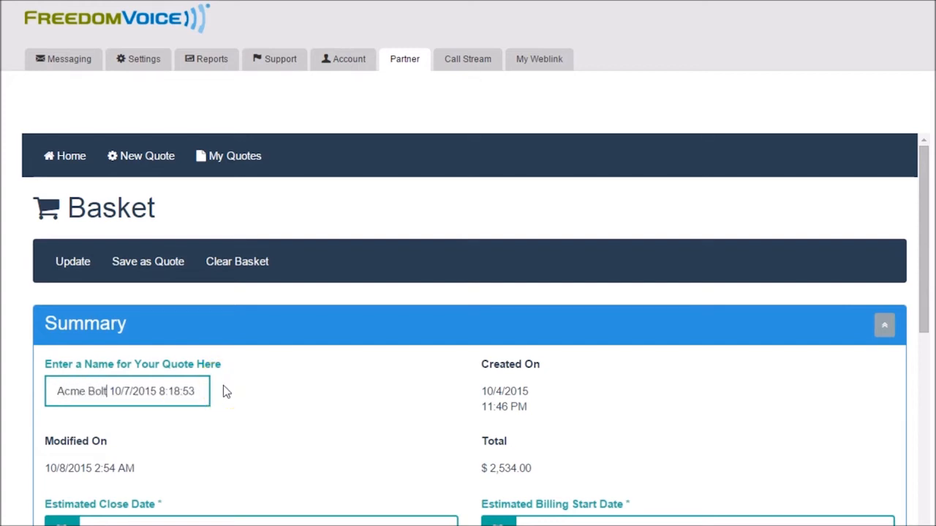
text(any)
drag(166, 393, 39, 378)
click(234, 395)
- Pick 10/16/2015 as the estimated close date and 10/23/2015 as the estimated billing start date
scroll(248, 396, down, 1)
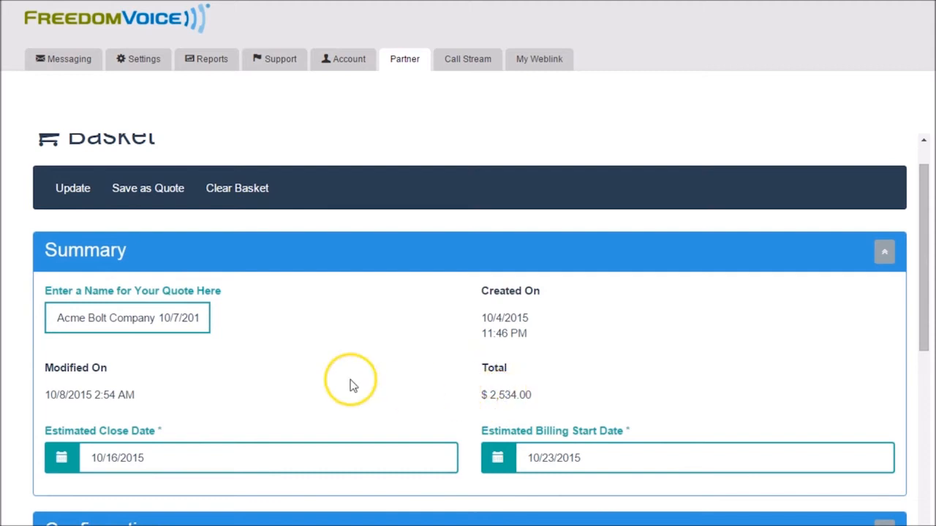
scroll(344, 382, down, 2)
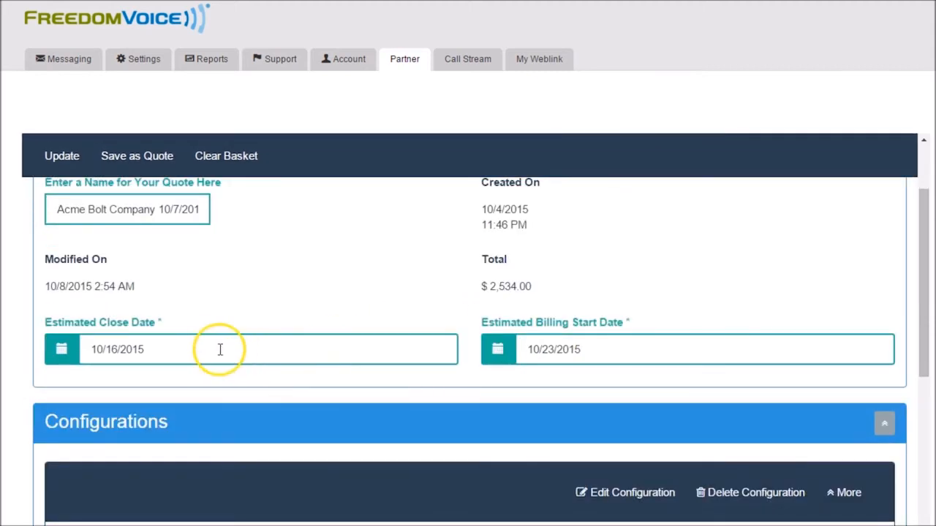
click(210, 348)
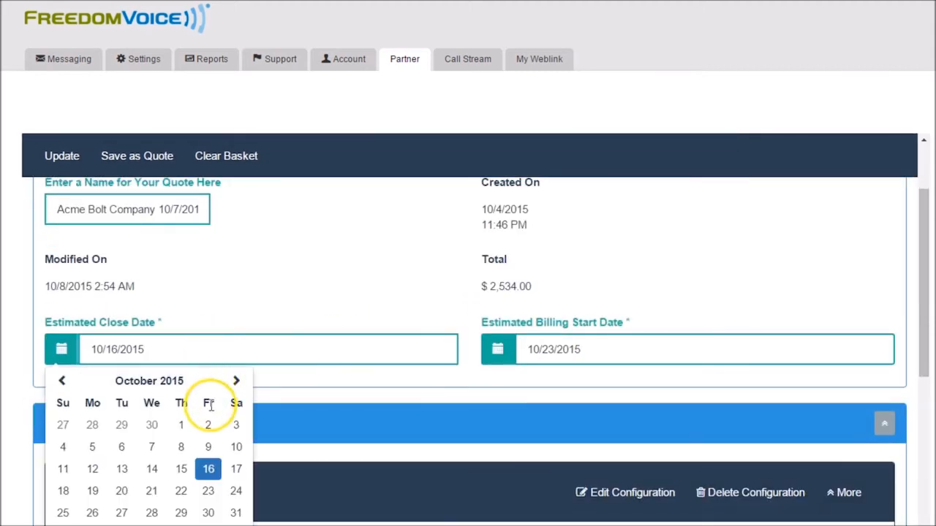
click(208, 469)
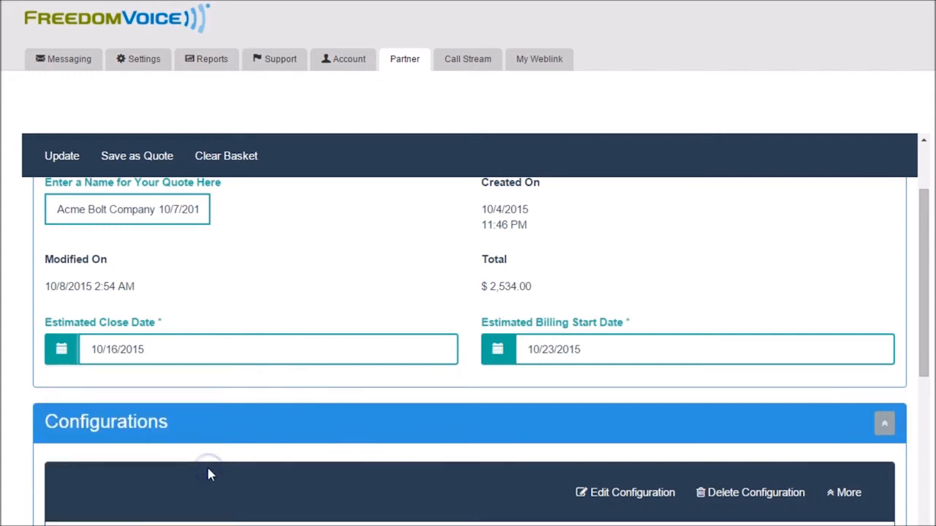
click(568, 349)
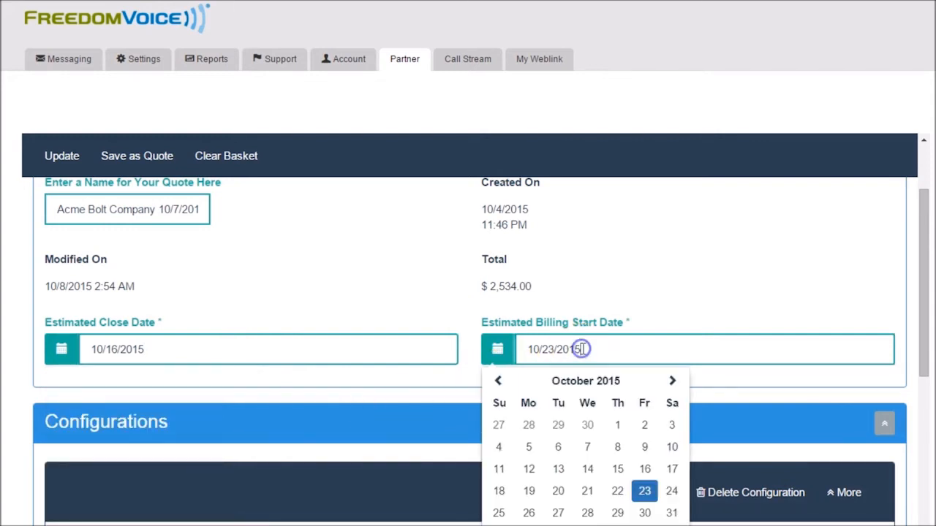
click(645, 493)
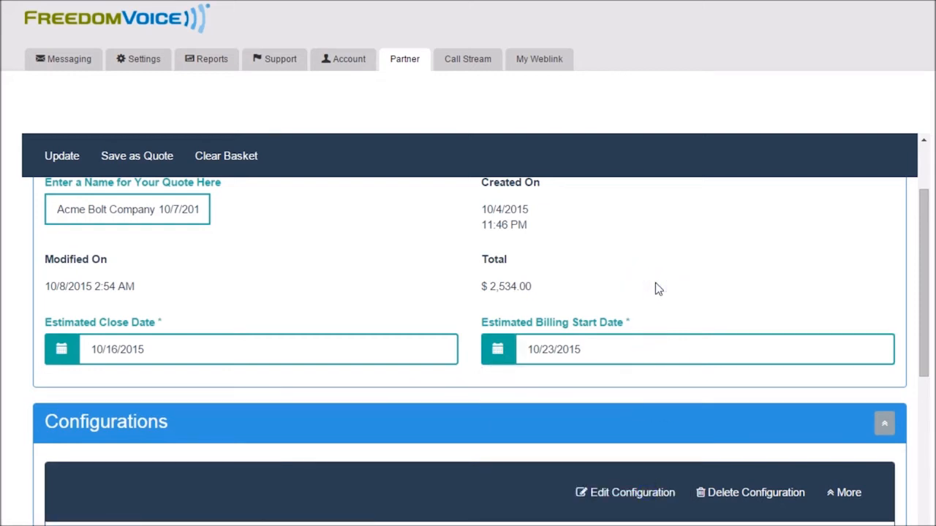
- Review the basket's configuration, including its edit and delete options and the quantity, price, adjusted price and total of each item
scroll(656, 283, down, 3)
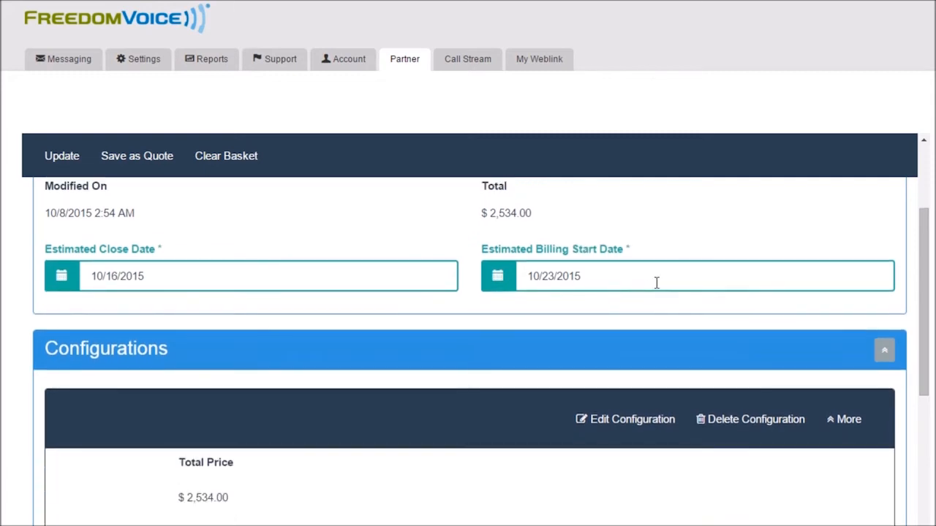
scroll(656, 288, down, 2)
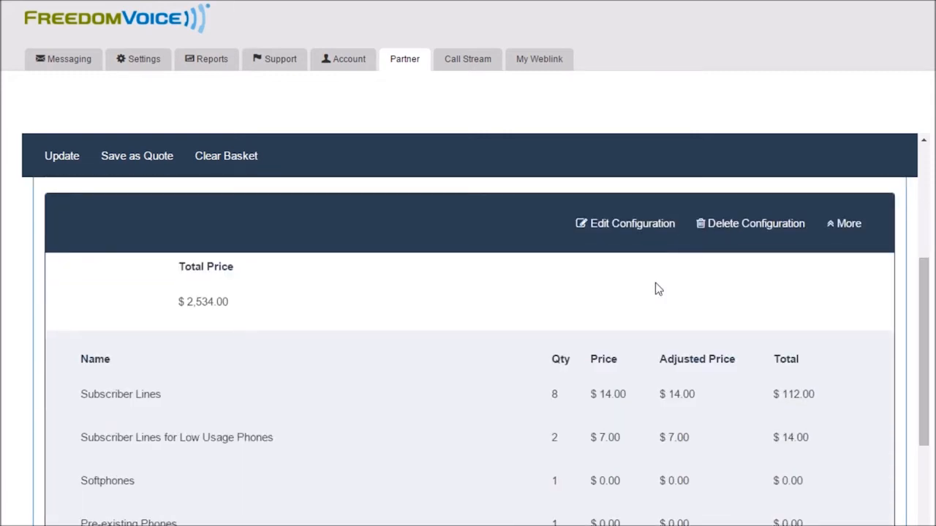
click(625, 227)
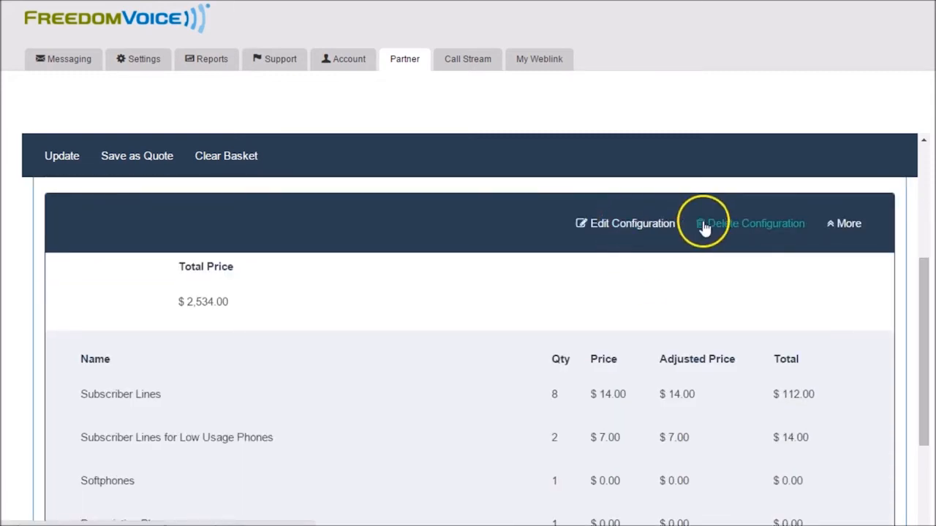
scroll(679, 289, down, 1)
scroll(679, 289, down, 4)
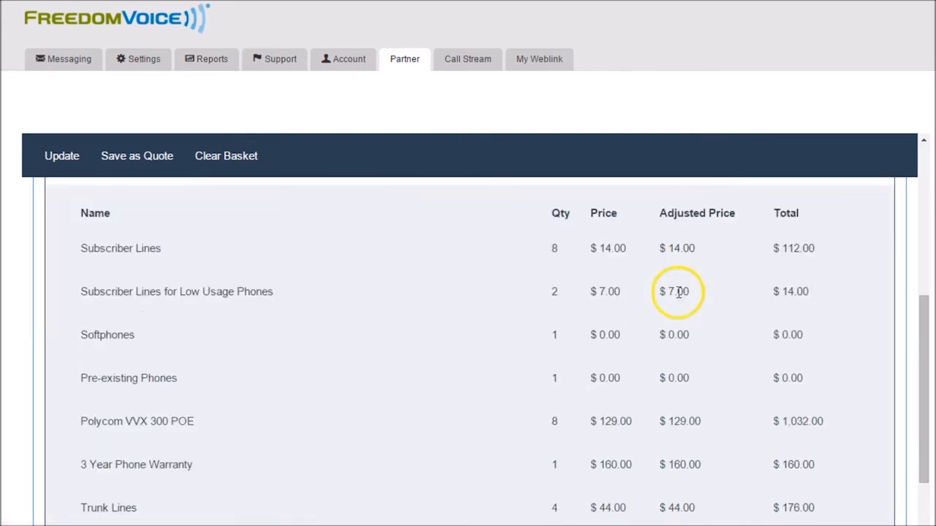
scroll(678, 293, down, 4)
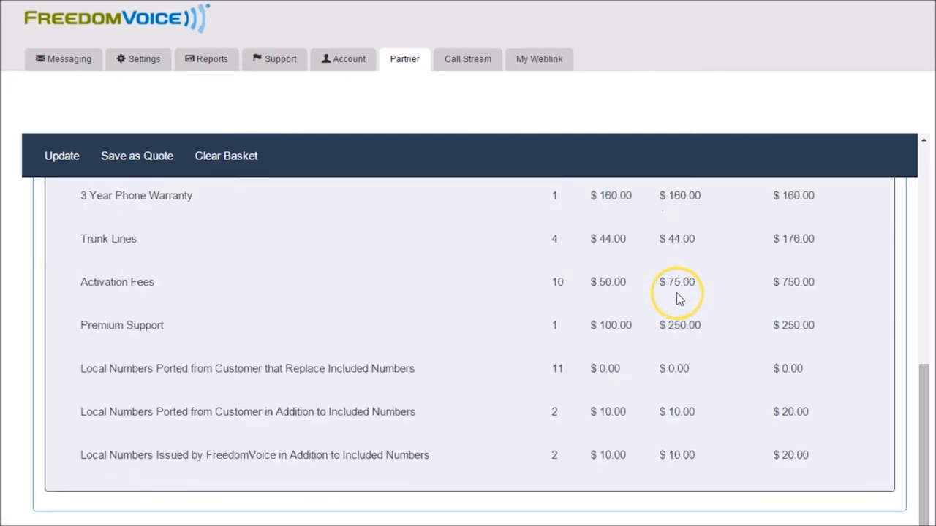
- Set the main number's area code (NPA) to 619 and its prefix (NXX) to 817
scroll(676, 298, down, 2)
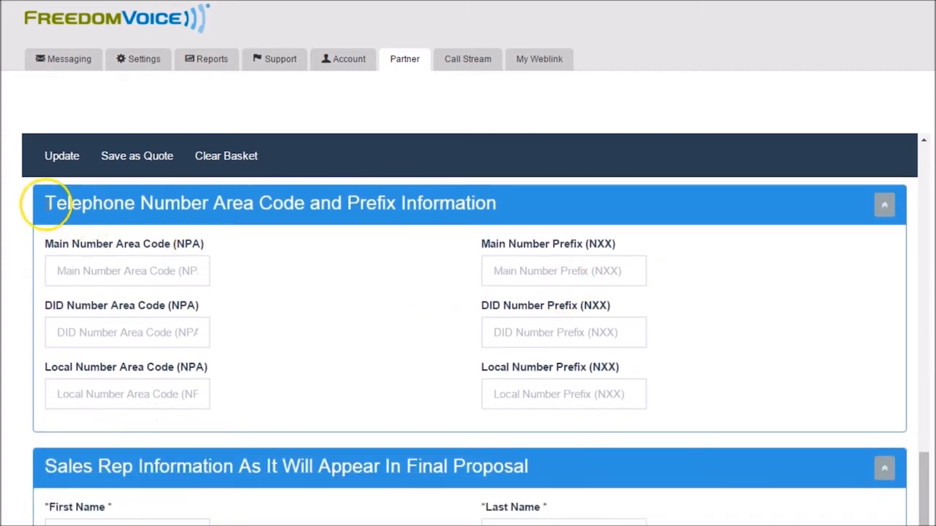
click(314, 249)
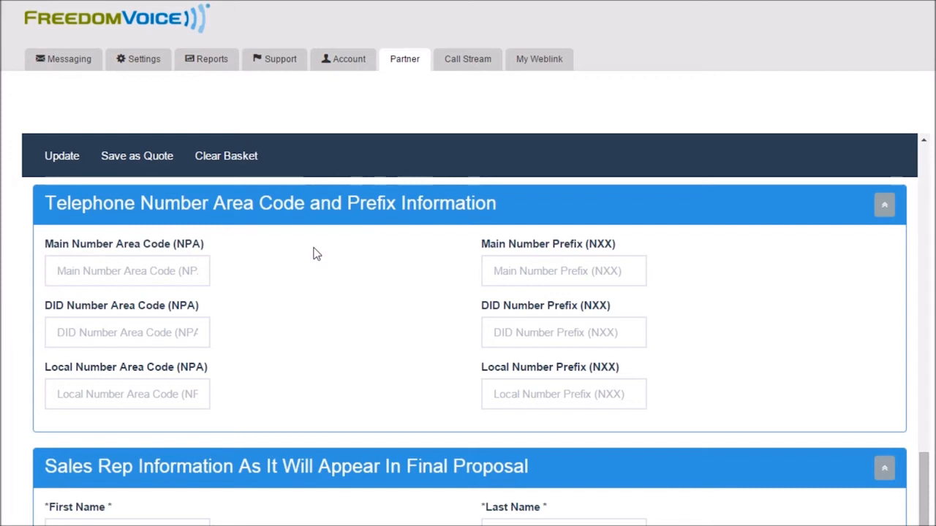
click(147, 269)
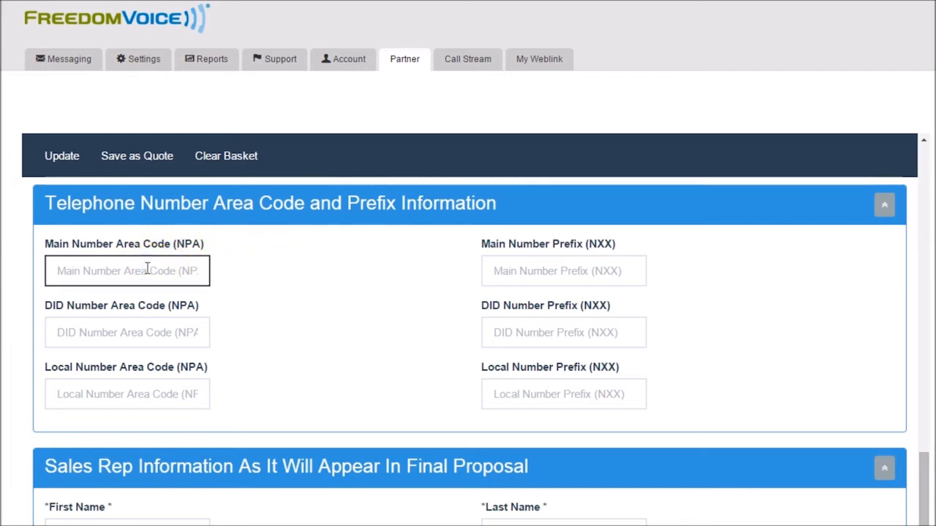
text(619)
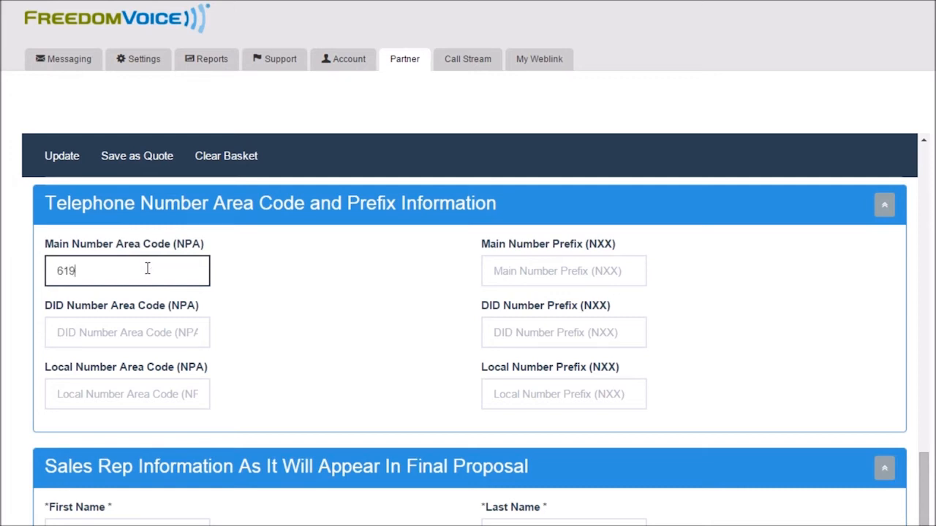
click(503, 269)
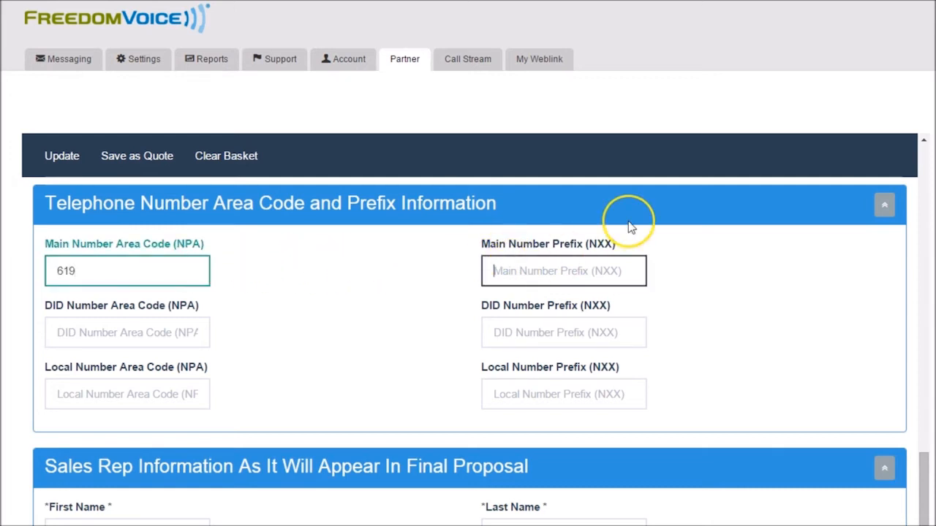
text(817)
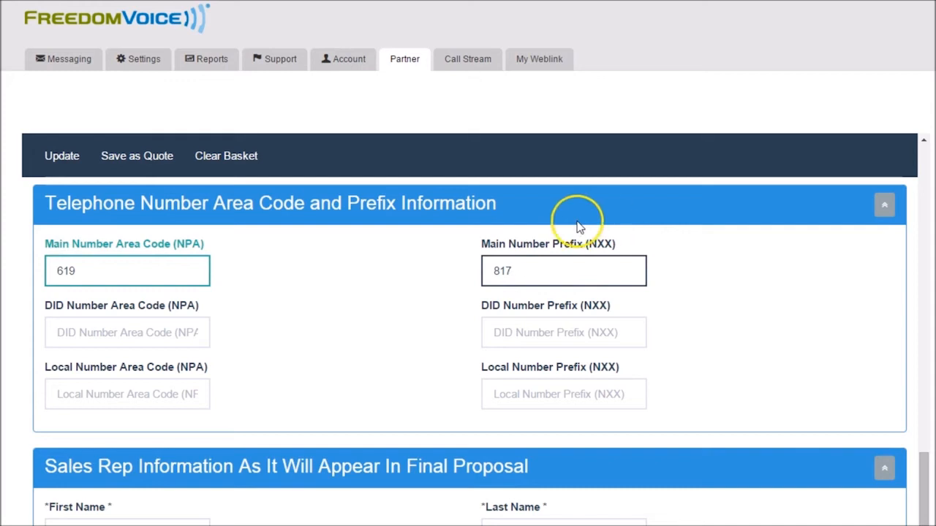
click(341, 254)
click(125, 267)
double_click(126, 271)
click(417, 275)
click(549, 268)
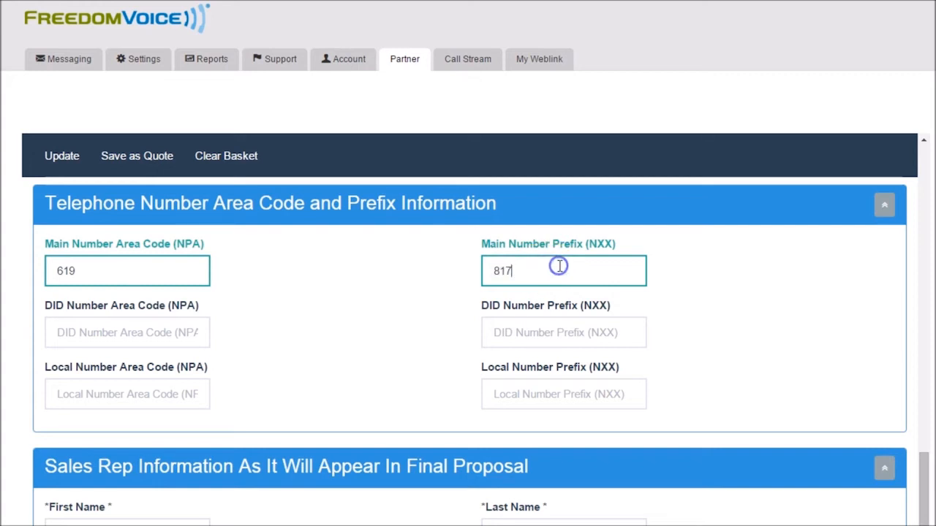
click(403, 270)
- Set the DID number's area code (NPA) to 619 and its prefix (NXX) to 817
click(189, 332)
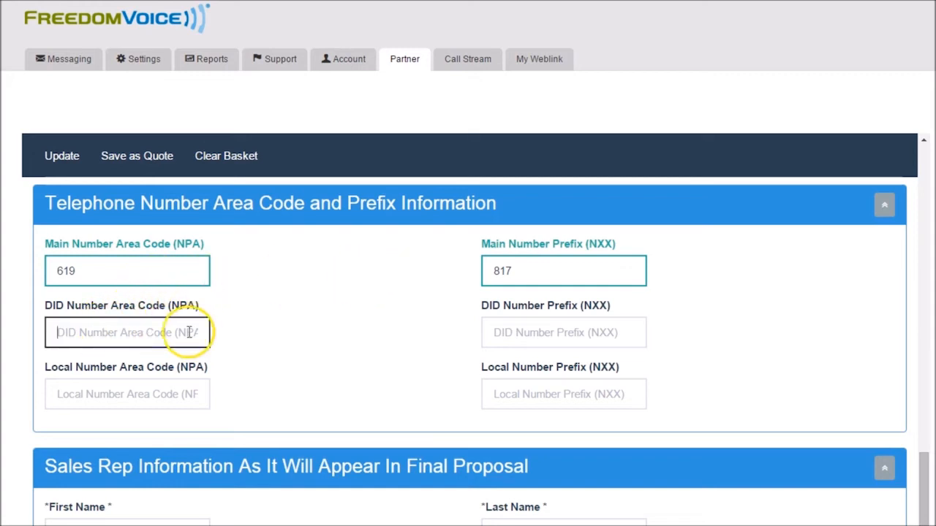
text(619)
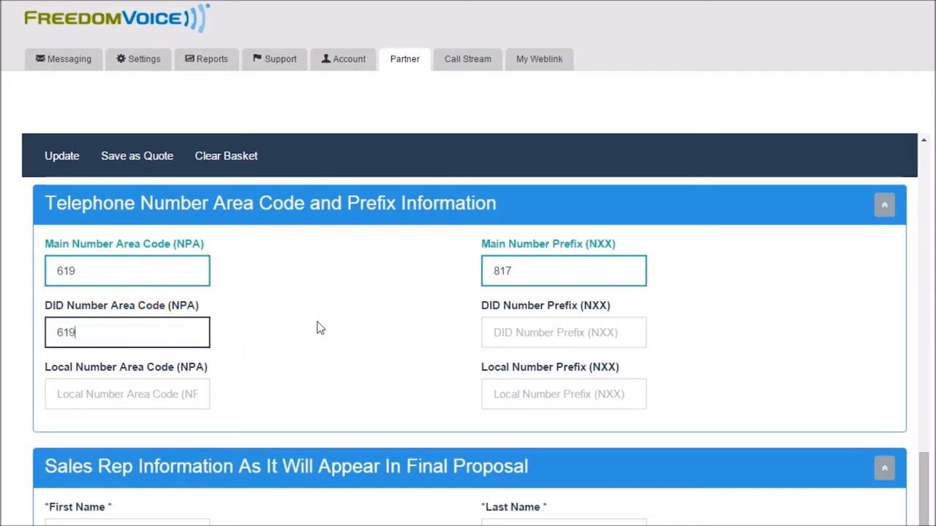
click(153, 333)
click(288, 340)
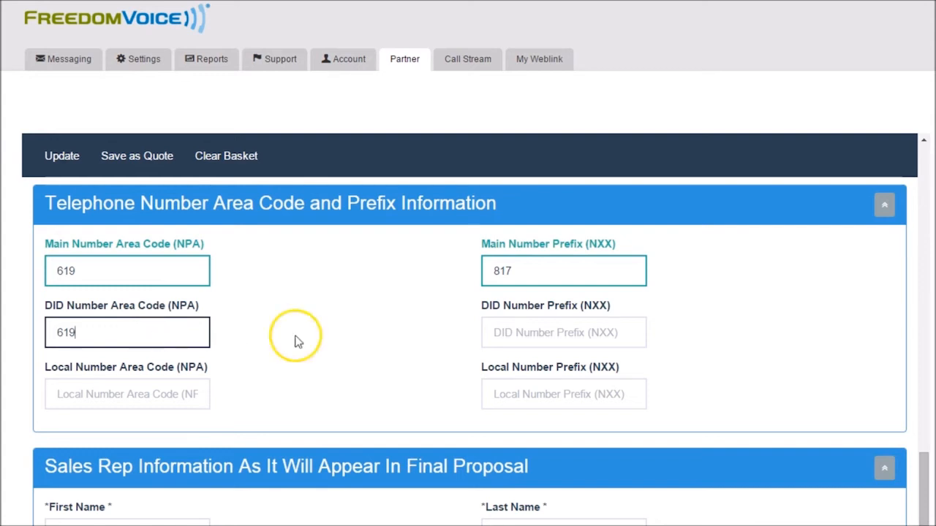
click(560, 328)
text(817)
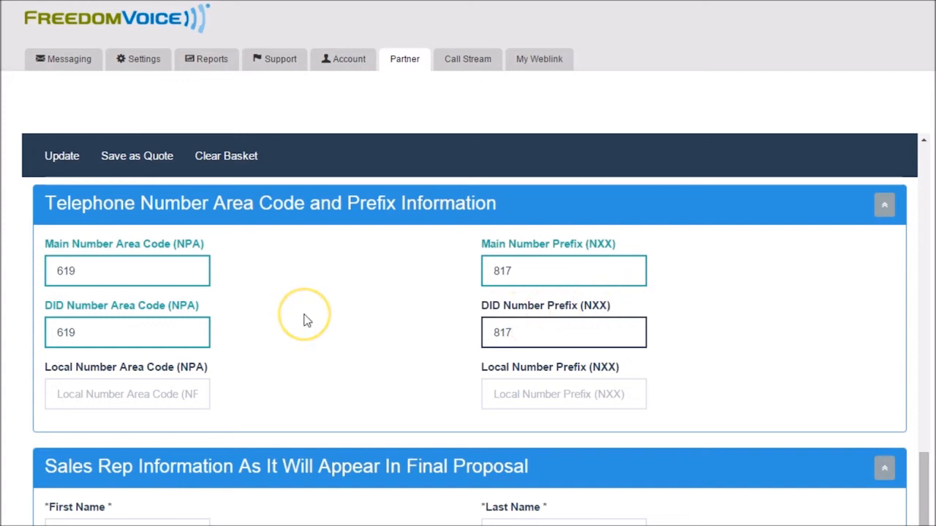
- Set the local number's area code (NPA) to 619 and its prefix (NXX) to 817
click(166, 393)
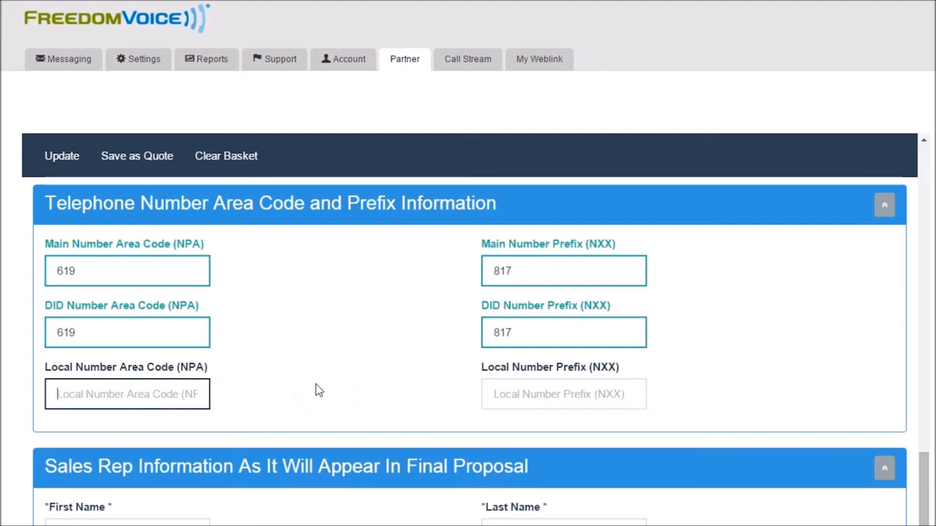
text(619)
click(586, 393)
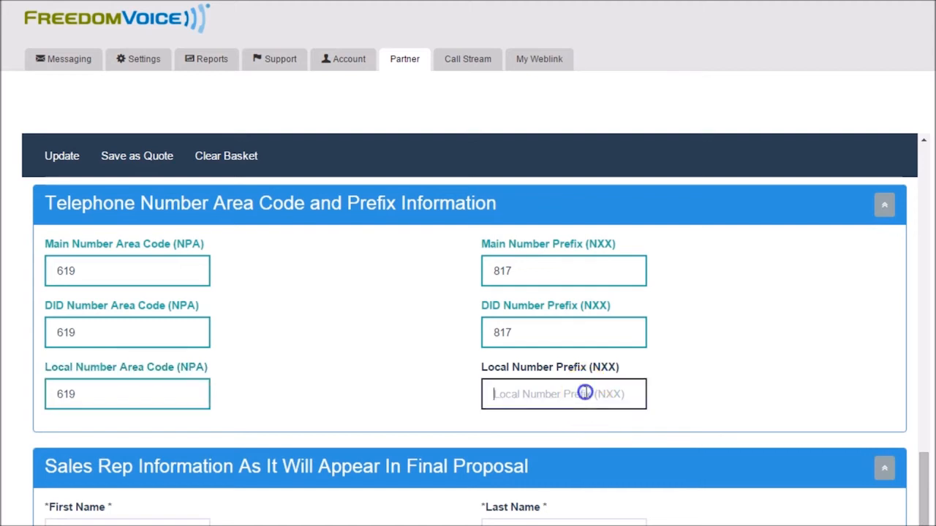
text(817)
click(340, 370)
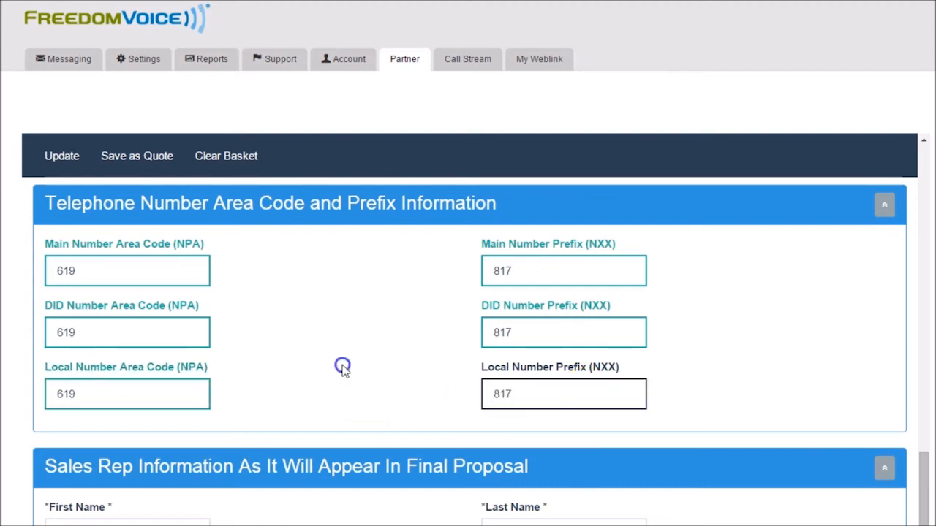
- Reformat the sales rep's phone number with a leading 1 and dashes between the digit groups
scroll(351, 375, down, 2)
scroll(359, 366, down, 3)
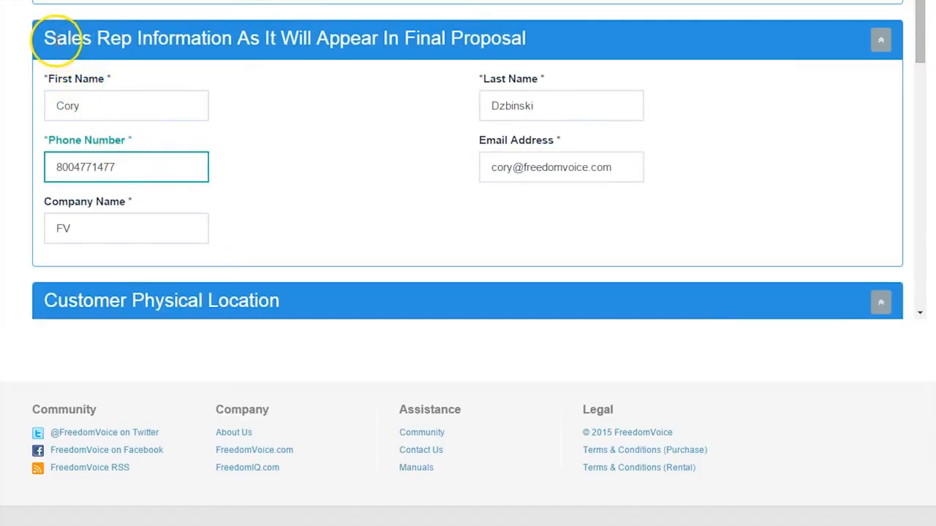
drag(46, 38, 436, 38)
click(436, 38)
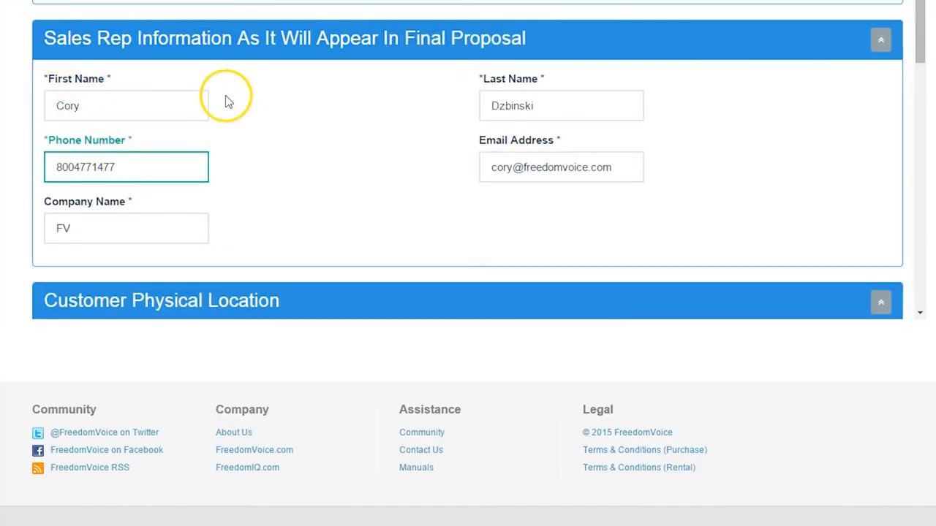
click(156, 163)
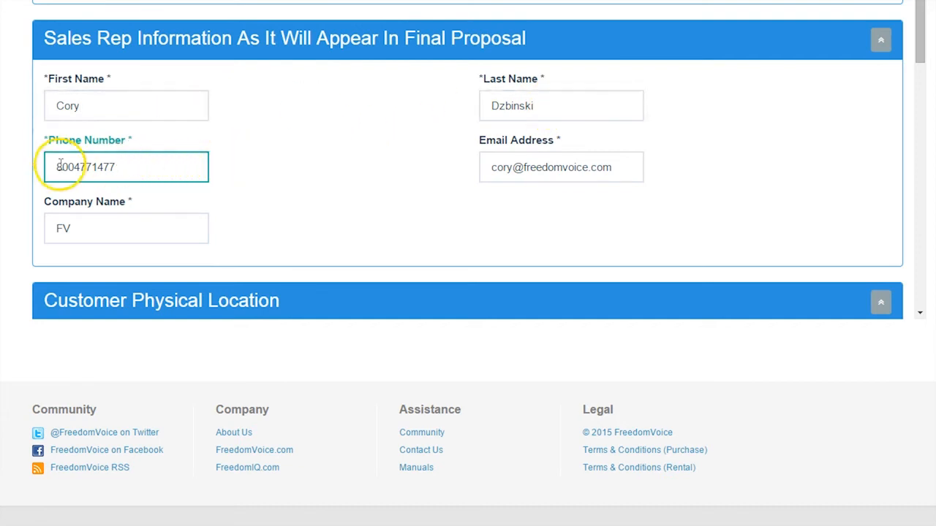
drag(54, 165, 125, 165)
click(130, 165)
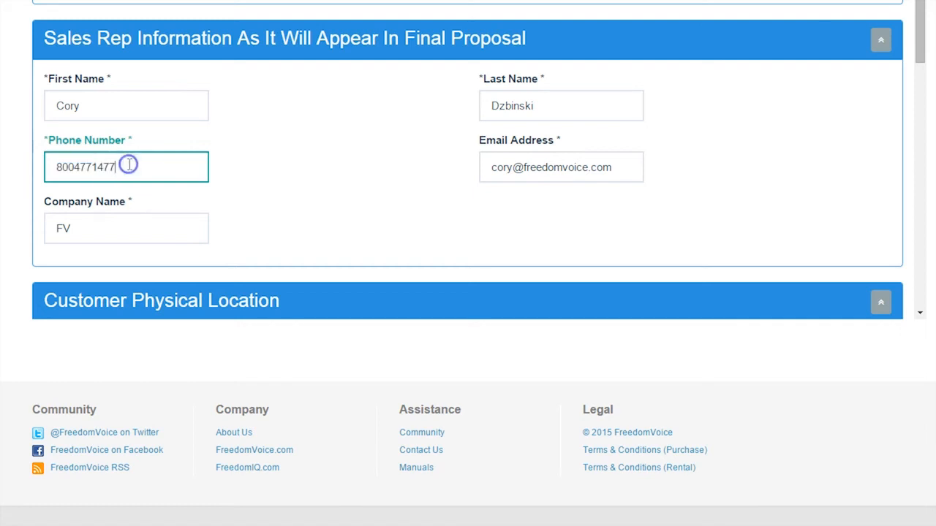
click(58, 167)
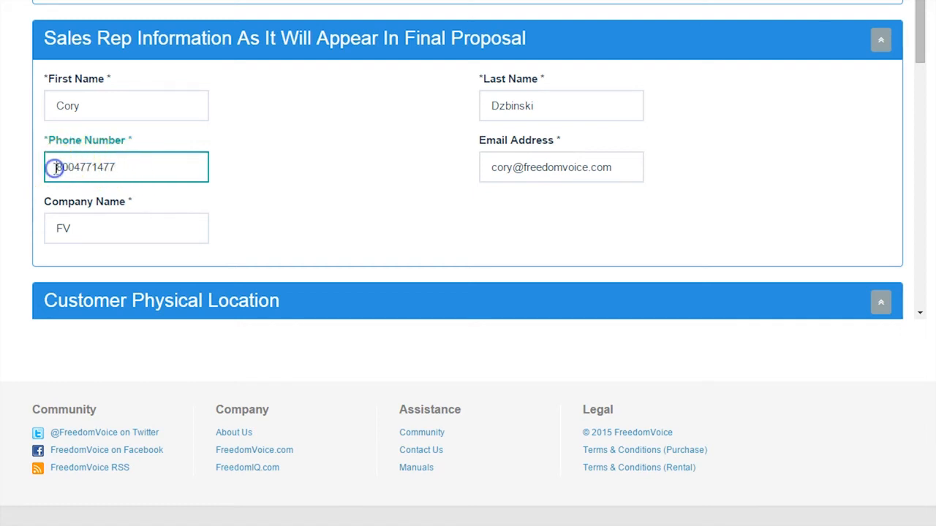
text(1-)
click(85, 167)
text(-)
click(102, 167)
text(-)
click(165, 167)
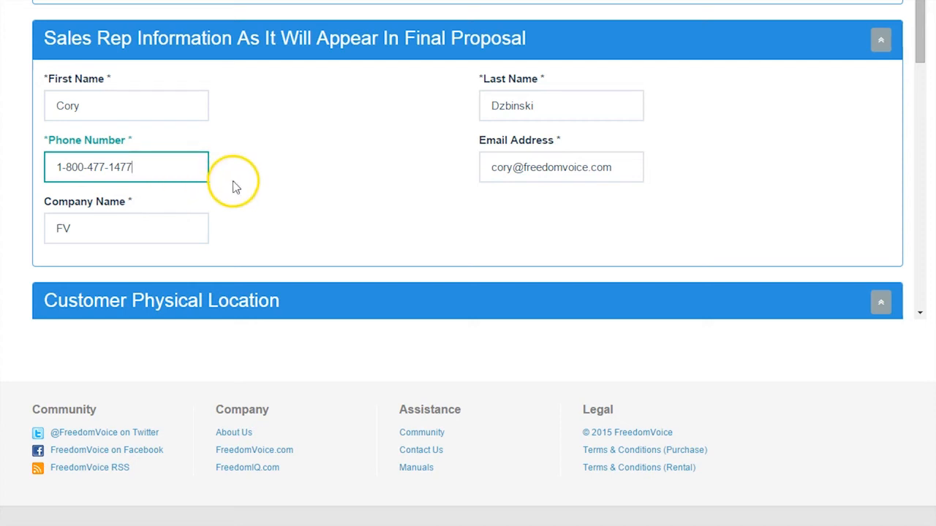
- Add a leading 1 and dashes to the phone number in the Customer Physical Location section
scroll(249, 190, down, 1)
scroll(256, 186, down, 1)
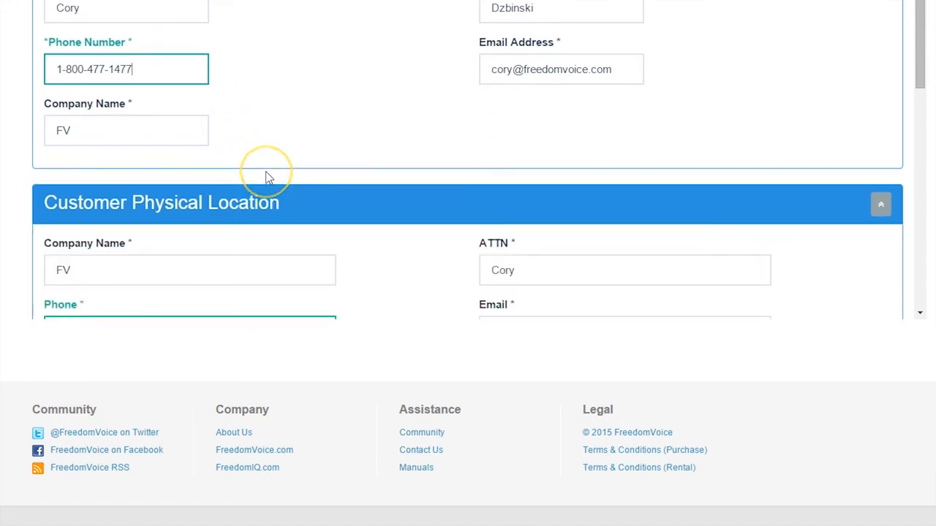
scroll(267, 175, down, 3)
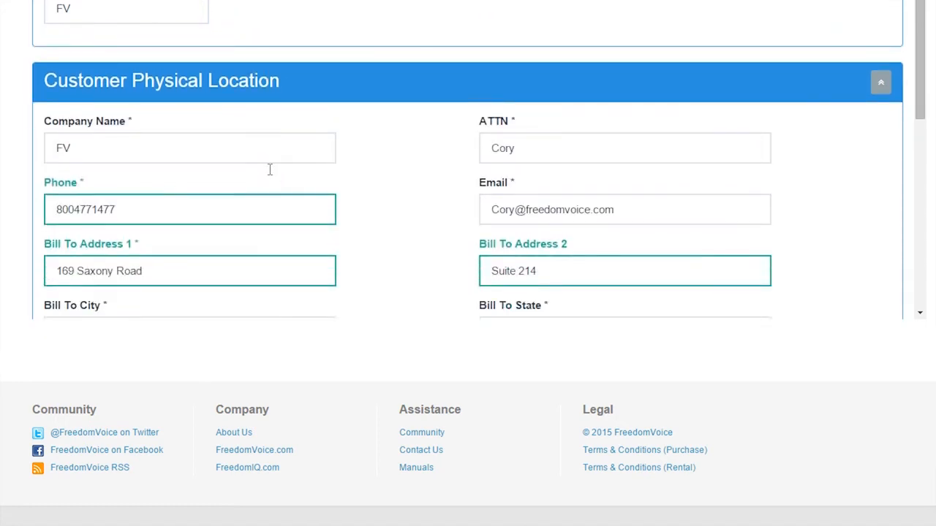
scroll(271, 174, down, 1)
click(215, 105)
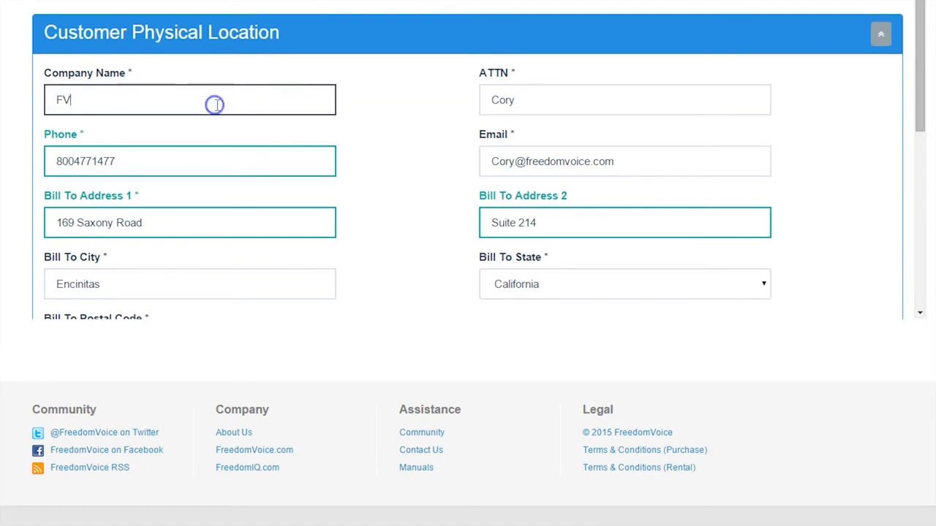
click(571, 101)
click(140, 160)
click(57, 164)
text(1-)
click(85, 163)
text(-)
click(106, 162)
text(-)
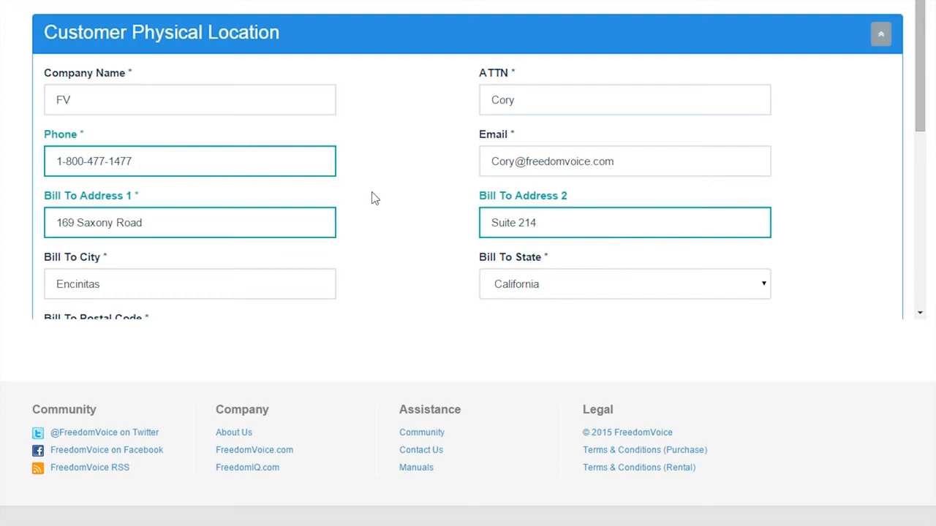
- Add a leading 1 and dashes to the Ship To Phone number in the shipping address
scroll(371, 199, down, 5)
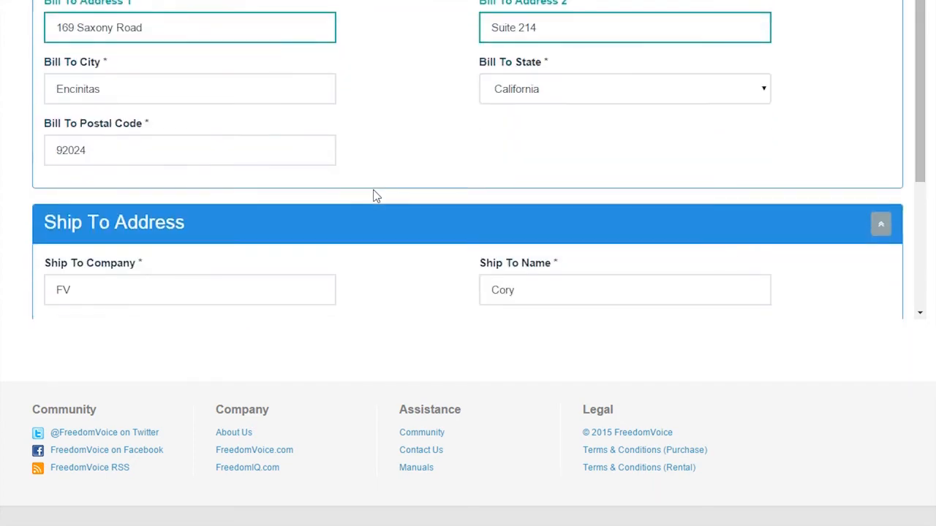
click(387, 189)
scroll(387, 189, down, 2)
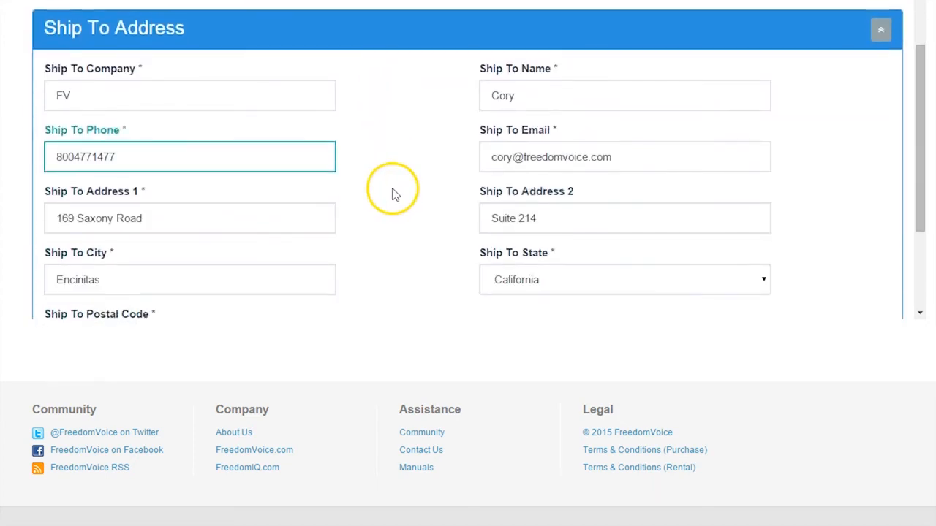
click(55, 134)
text(1-)
click(84, 131)
text(-)
click(100, 132)
text(-)
click(180, 132)
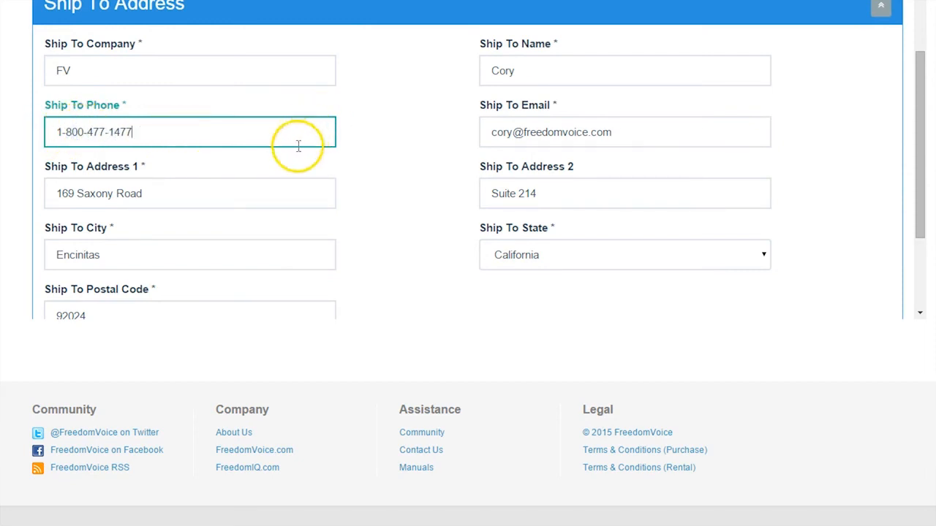
- Enter a note asking to set up extensions that start with a 2 instead of 8
scroll(302, 156, down, 2)
scroll(305, 161, down, 3)
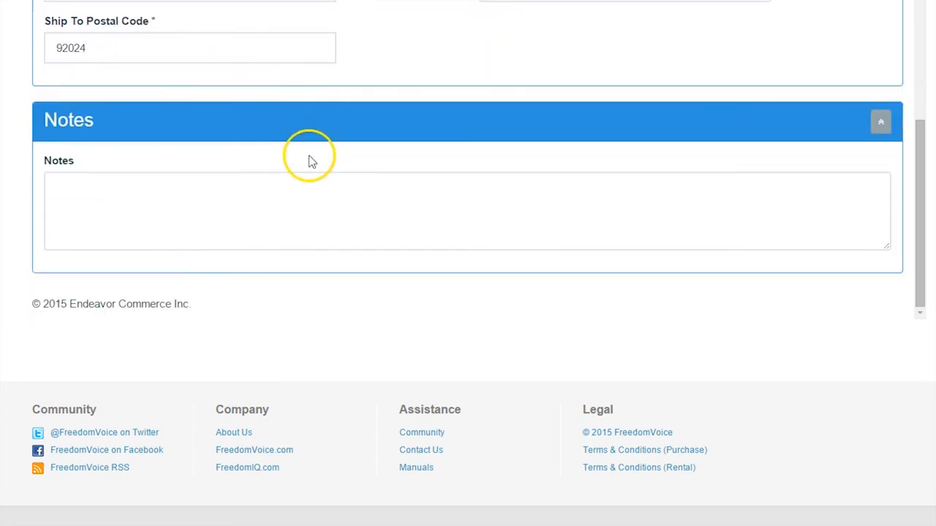
click(300, 189)
click(351, 178)
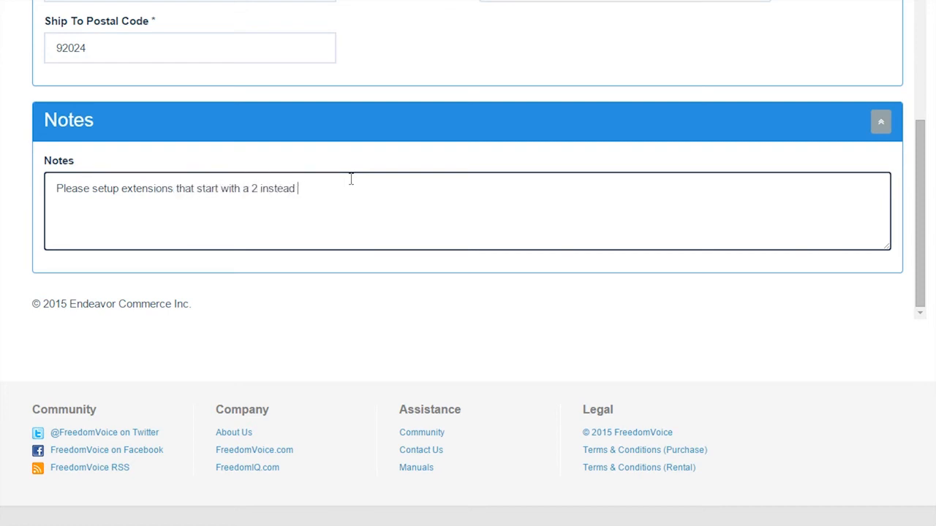
text(8.)
- Save the basket as a quote and start generating its proposal
scroll(568, 355, up, 20)
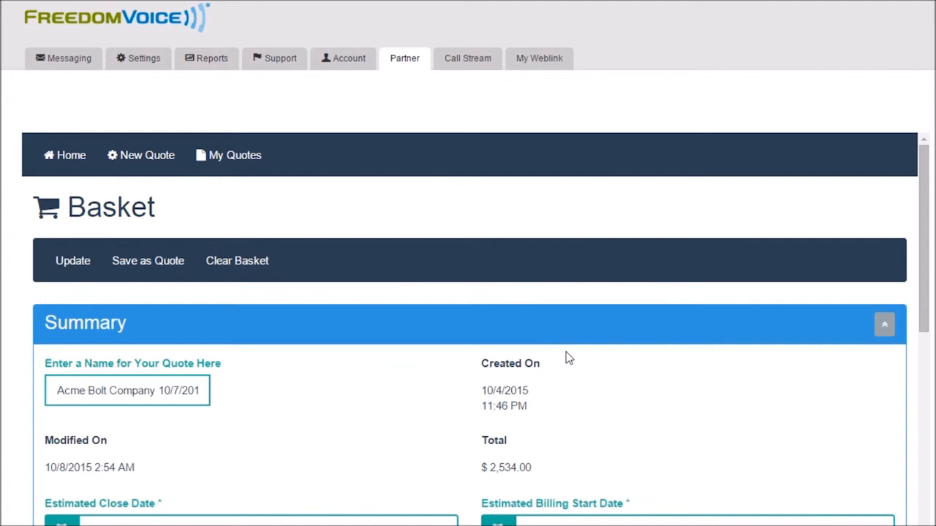
click(144, 262)
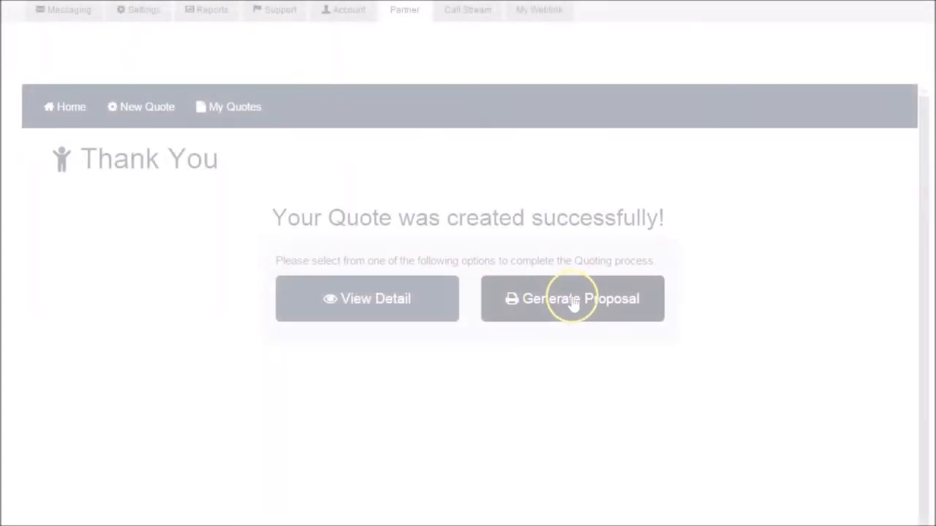
click(574, 303)
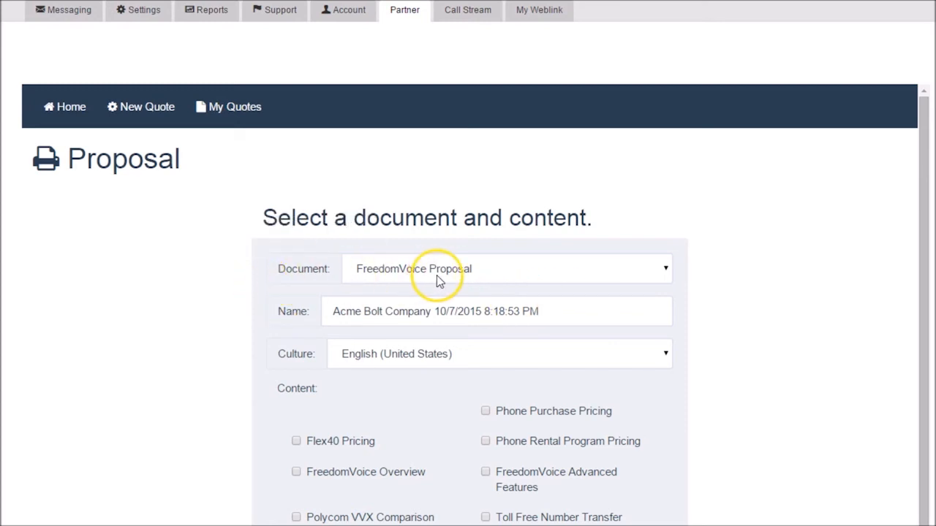
- Shorten the proposal name to Acme Bolt Company by removing the date and time
click(428, 311)
click(777, 285)
scroll(788, 281, down, 2)
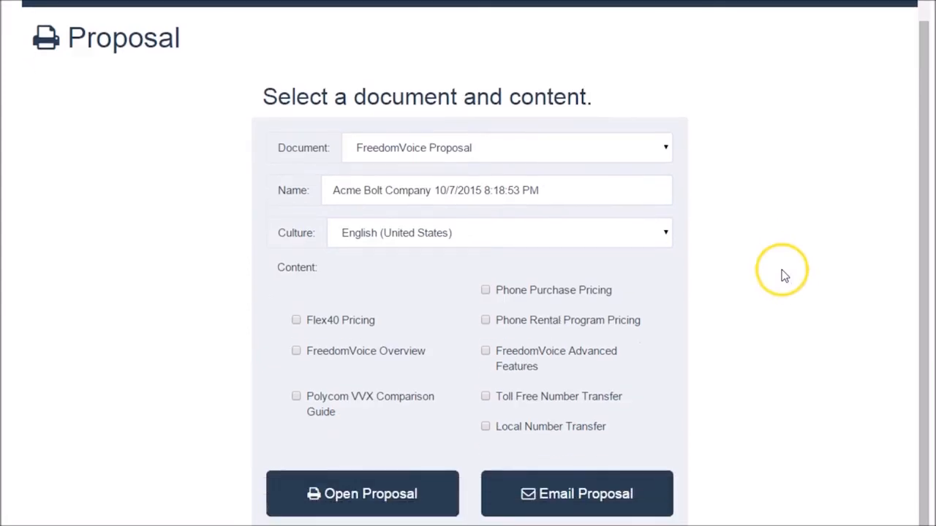
drag(433, 190, 616, 190)
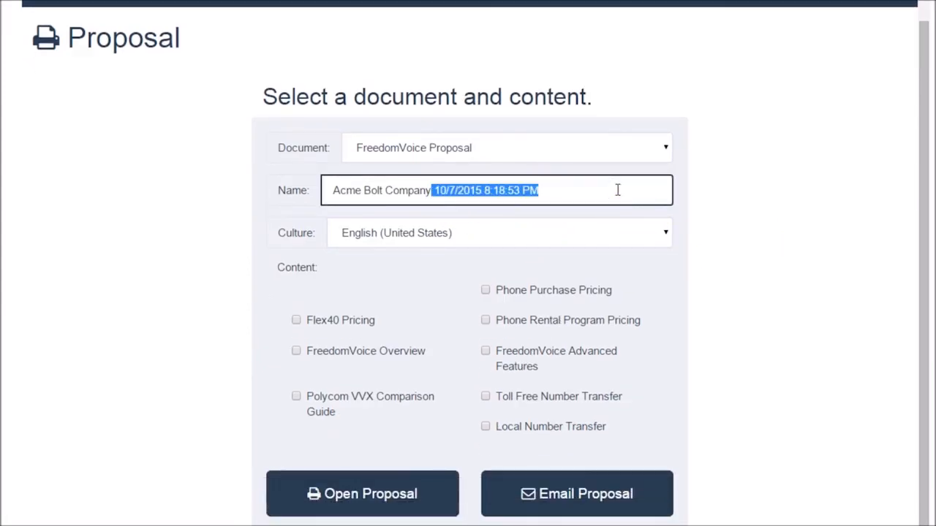
key(BackSpace)
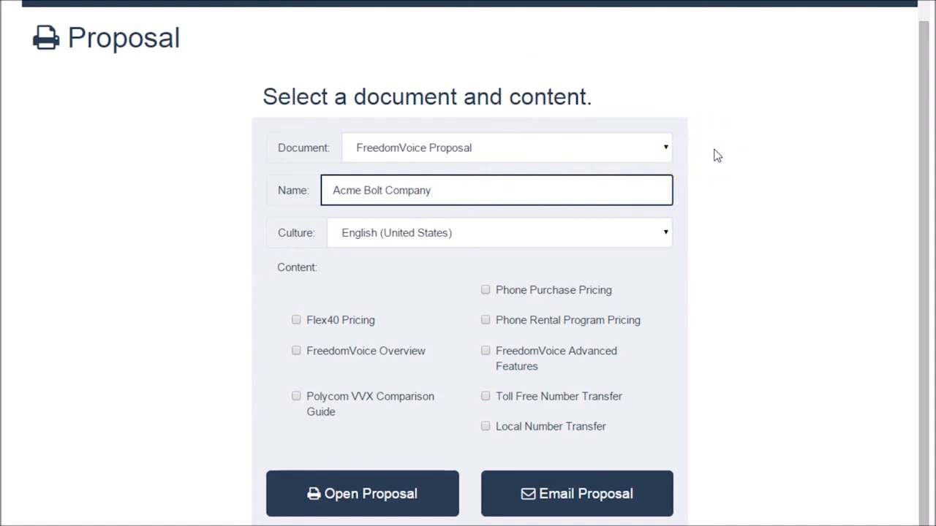
drag(446, 189, 317, 187)
click(502, 187)
- Include all content sections in the proposal, from Phone Purchase Pricing and Flex40 Pricing to Toll Free and Local Number Transfer
click(485, 289)
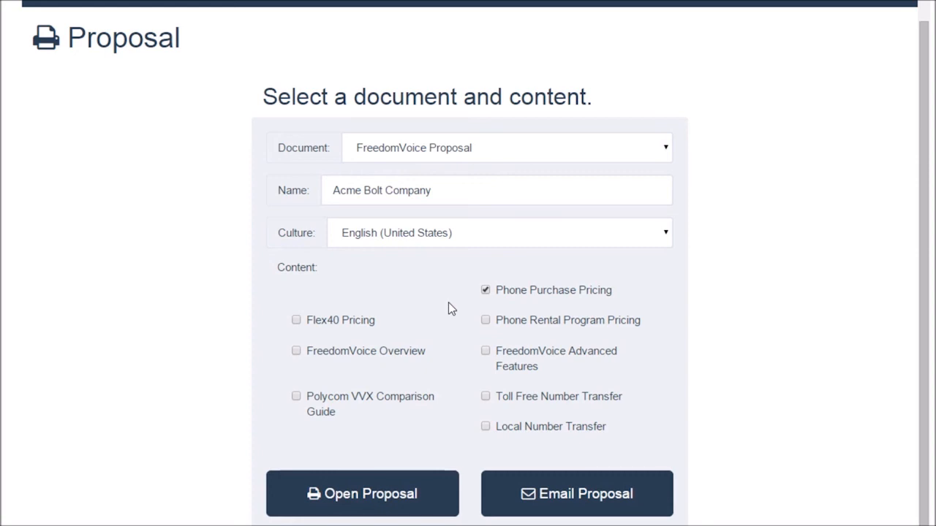
click(298, 323)
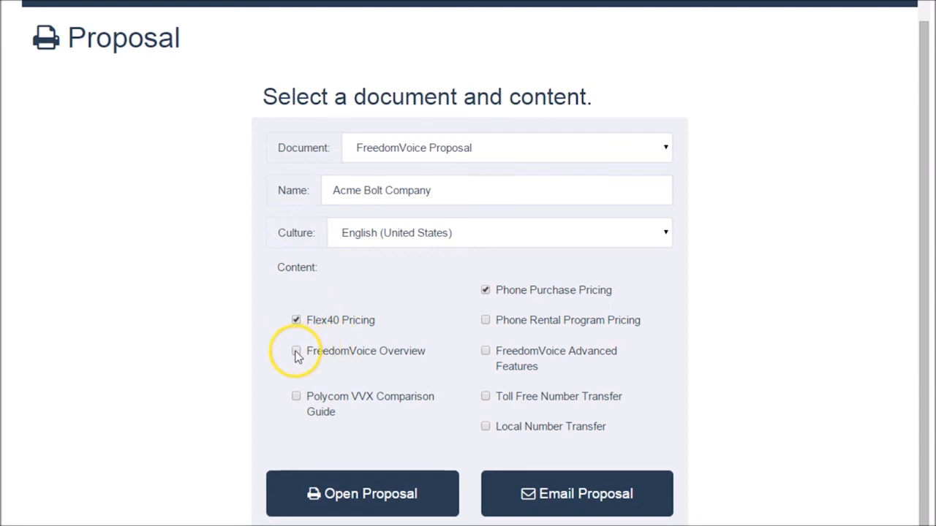
click(298, 352)
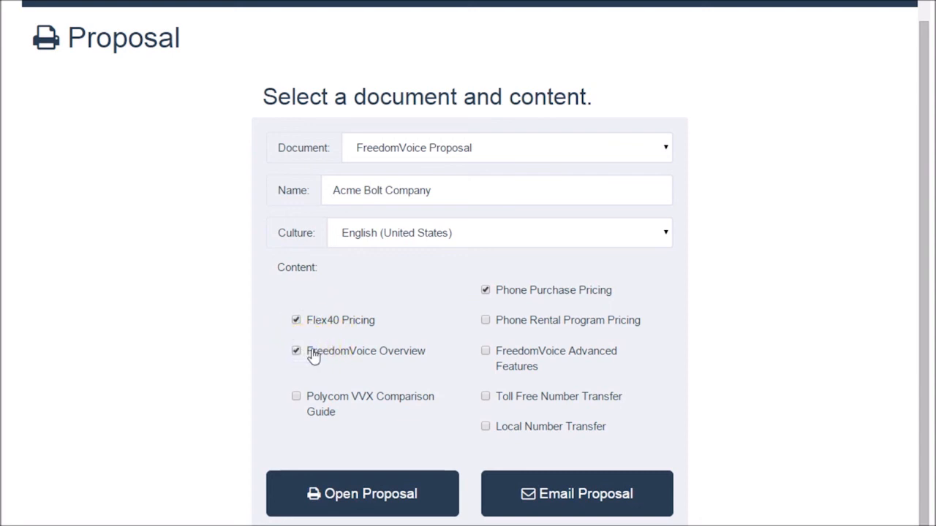
click(296, 399)
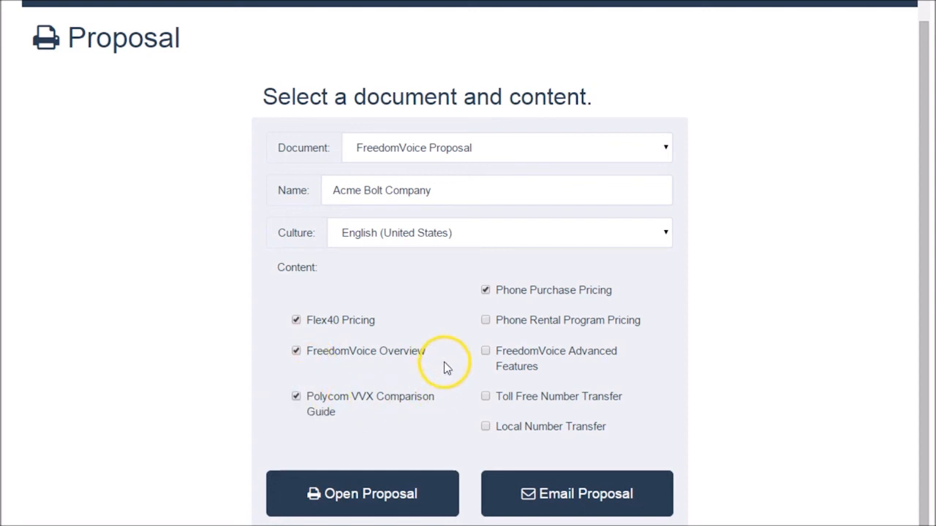
click(486, 321)
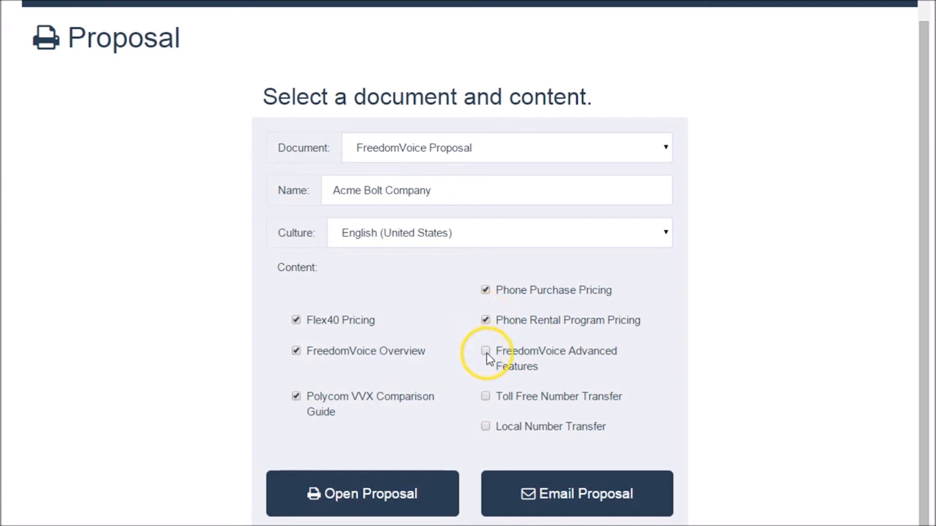
click(487, 352)
click(486, 397)
click(486, 427)
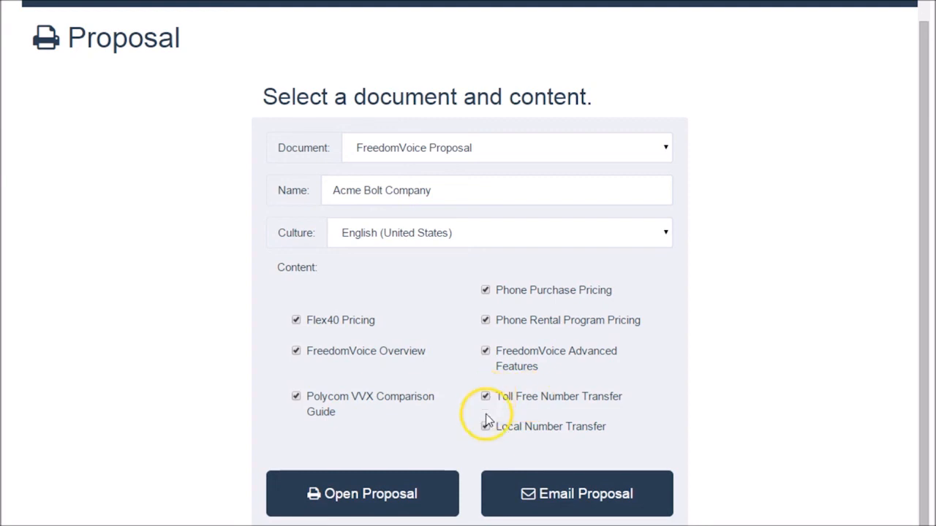
- Generate the proposal with the selected content and look through the pages of the Acme Bolt Company PDF
scroll(487, 409, down, 2)
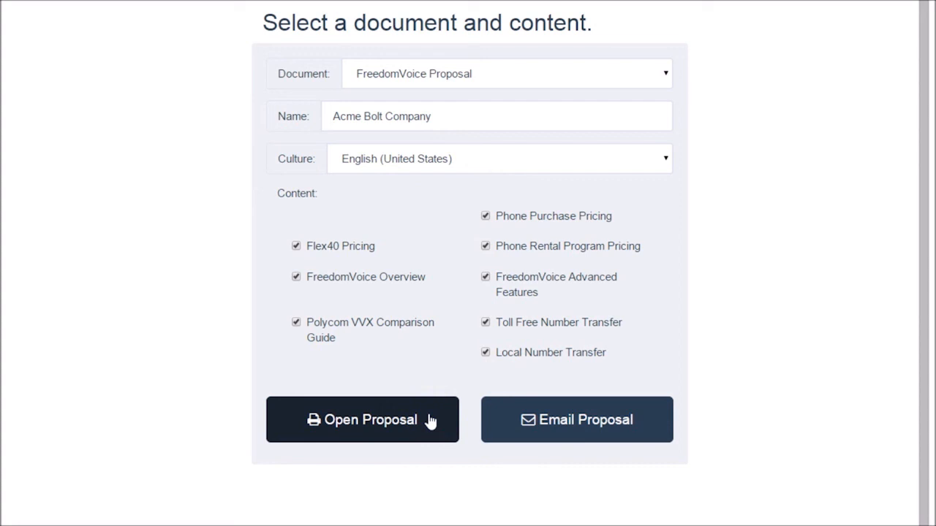
click(430, 422)
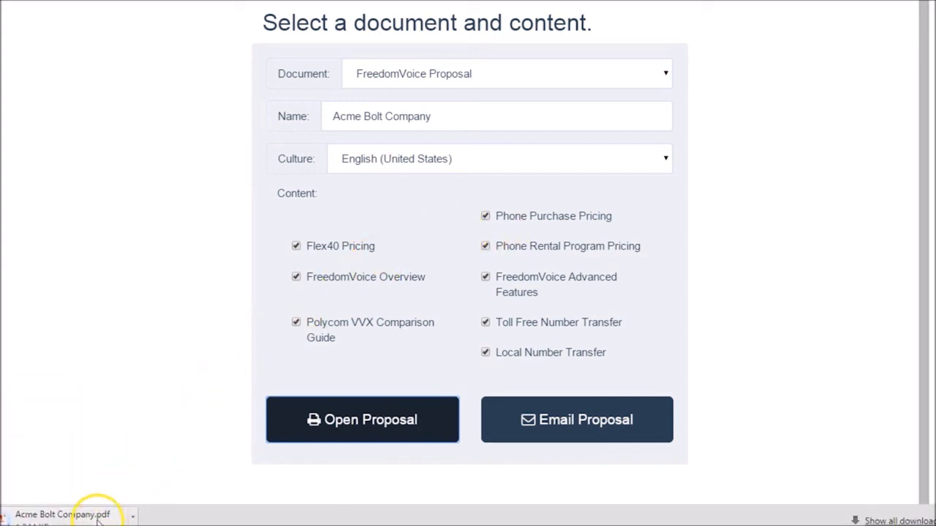
click(66, 514)
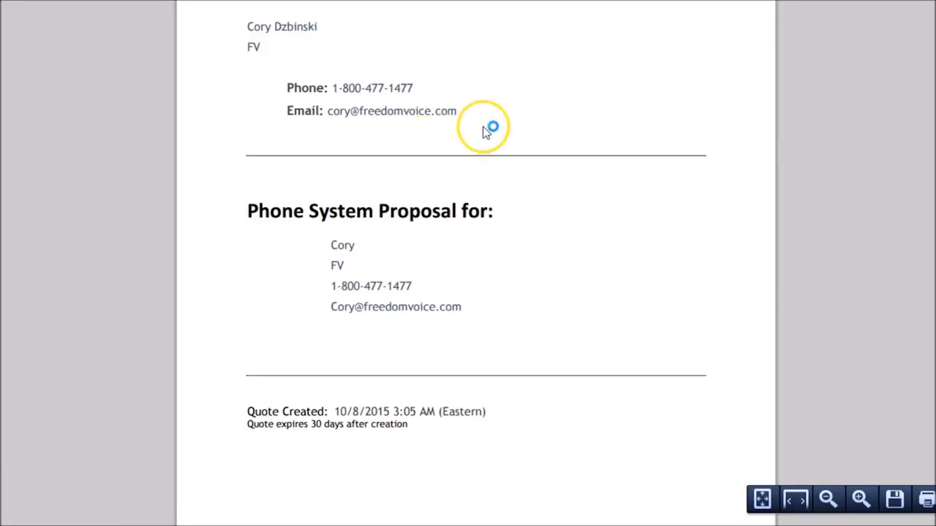
scroll(475, 263, down, 15)
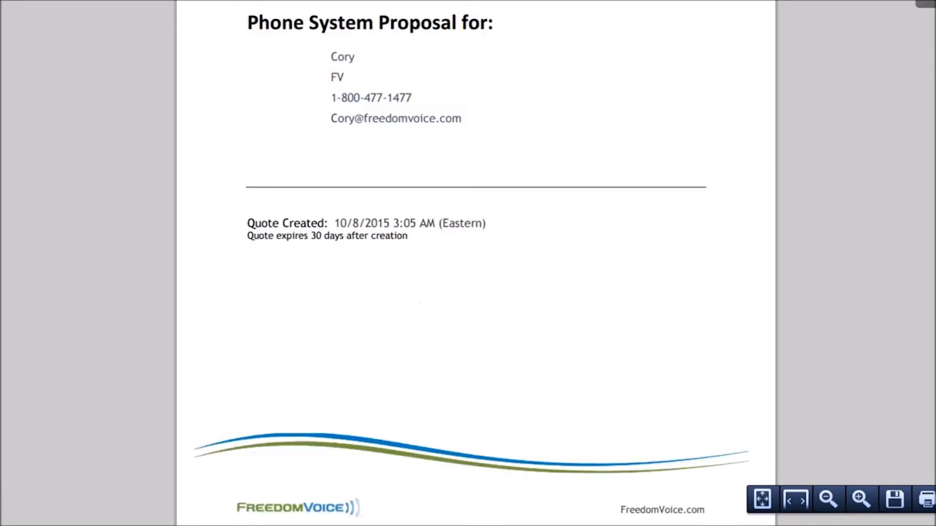
scroll(475, 263, down, 20)
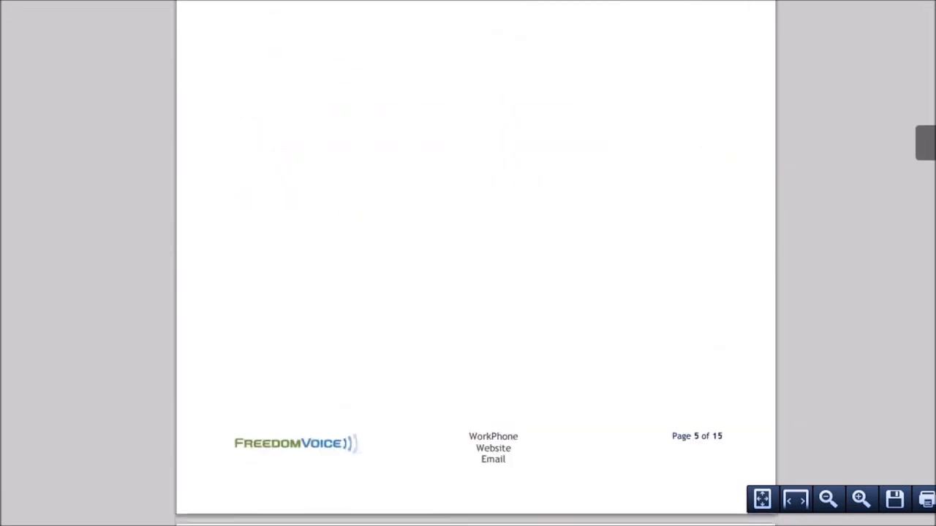
scroll(475, 264, down, 10)
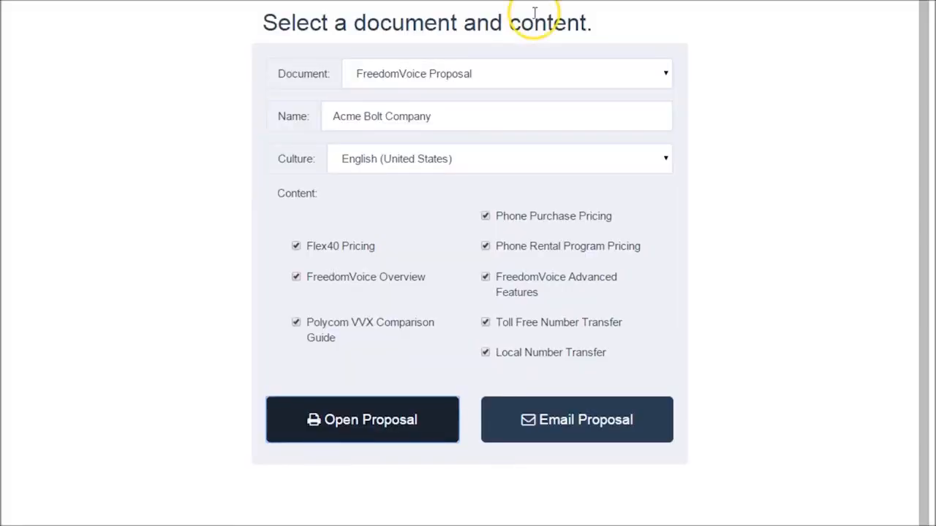
- Examine the proposal's email form, including its recipient, subject, attachment and message fields, and close it without sending
click(587, 418)
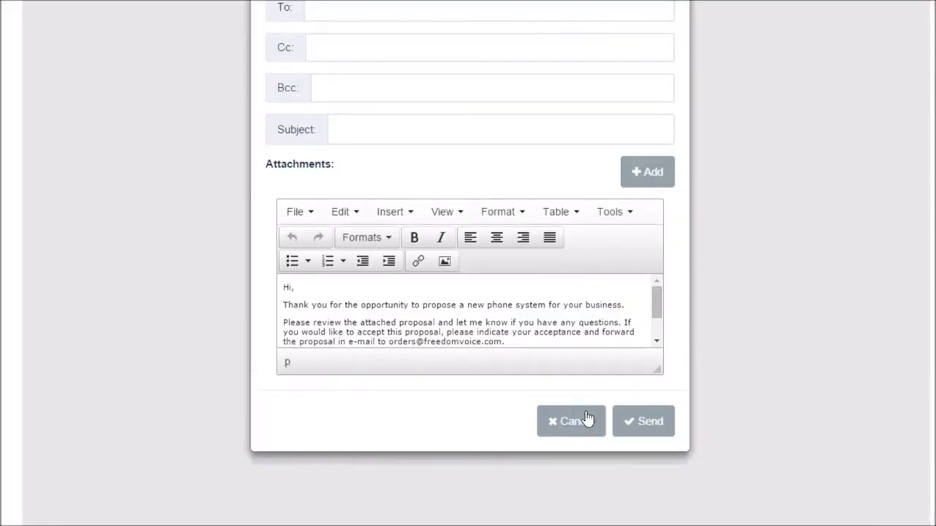
scroll(587, 418, up, 5)
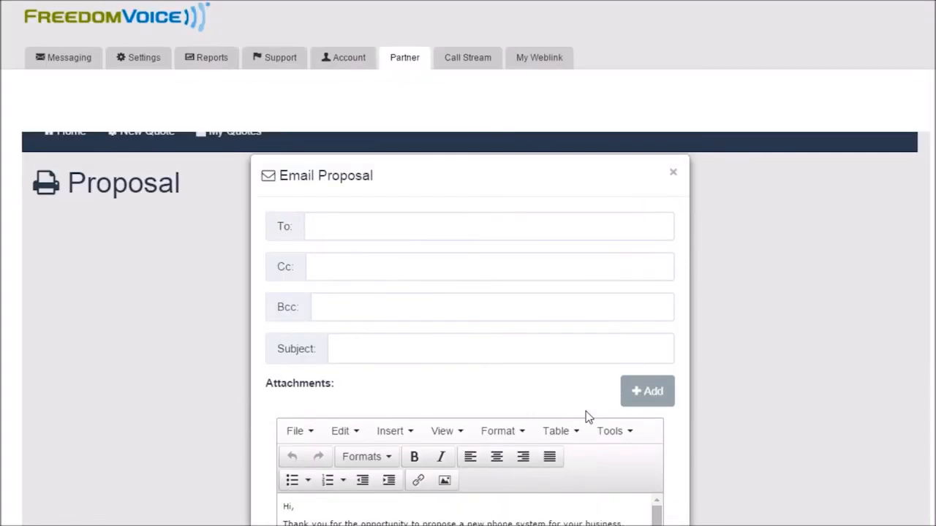
scroll(586, 411, down, 2)
click(470, 157)
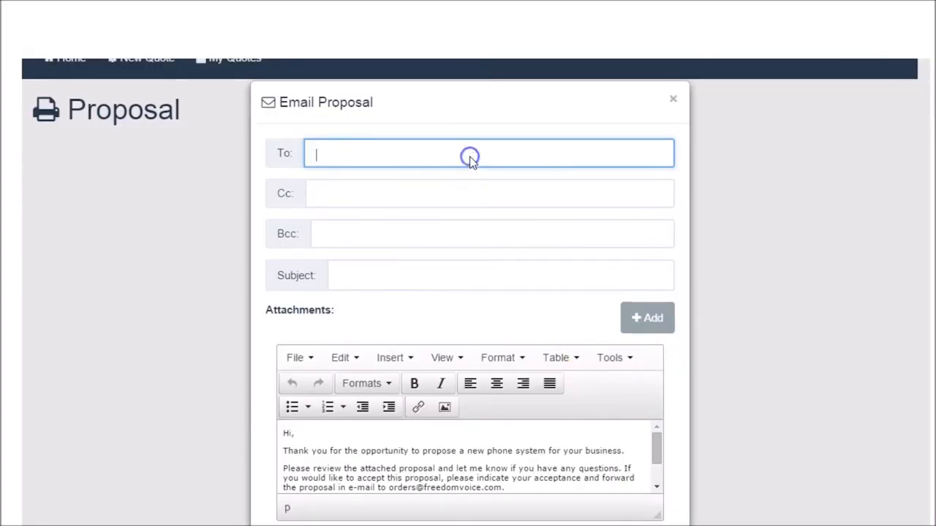
click(432, 194)
click(434, 152)
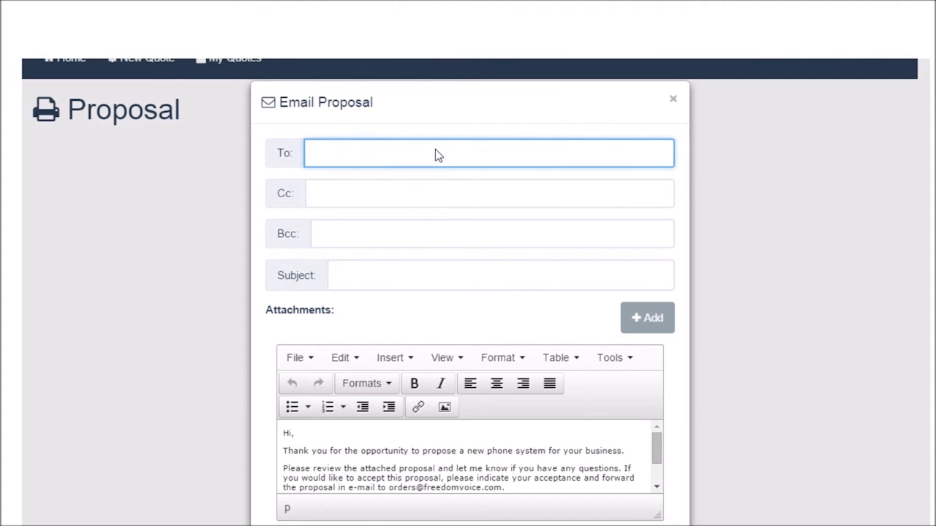
scroll(437, 154, down, 3)
scroll(436, 150, up, 3)
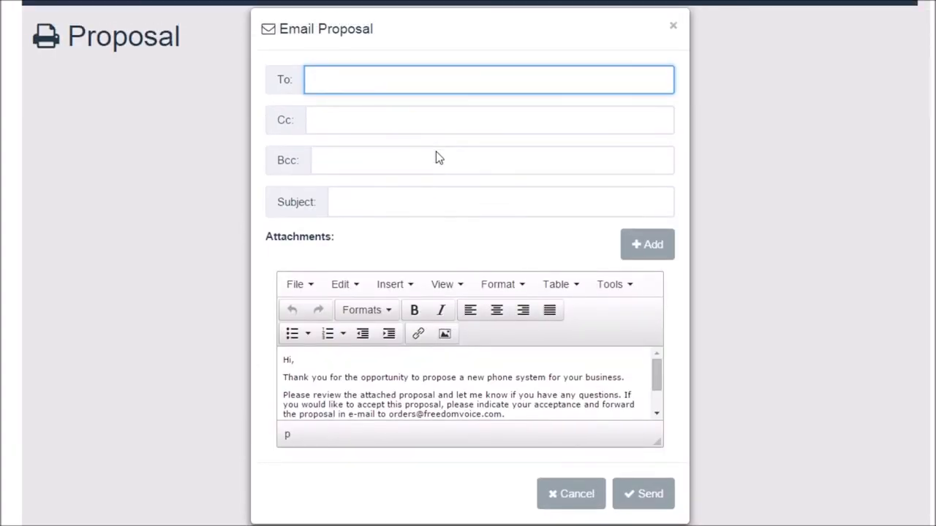
scroll(436, 152, down, 1)
scroll(436, 153, up, 2)
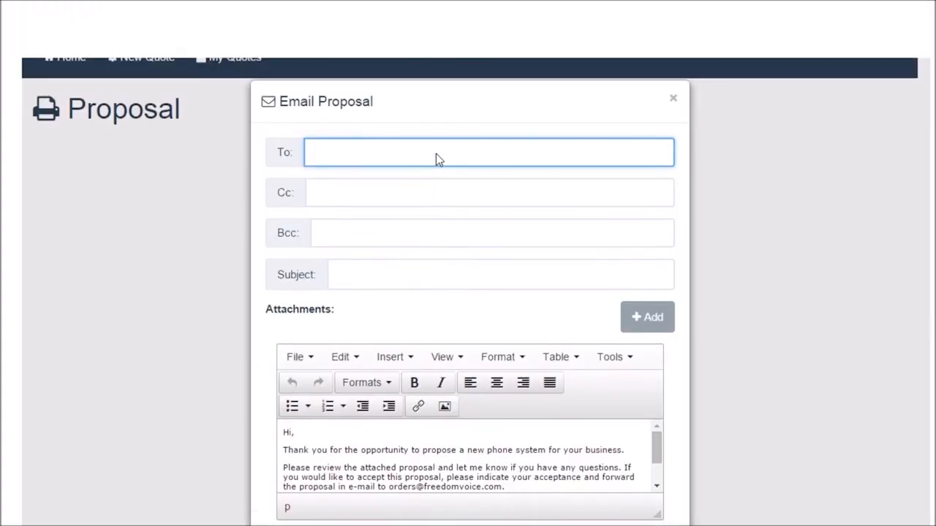
scroll(436, 153, down, 1)
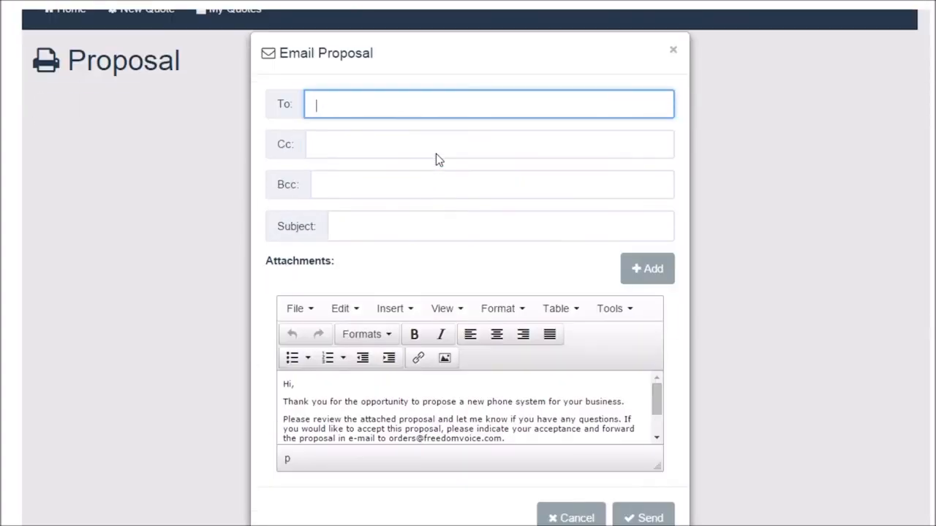
click(674, 52)
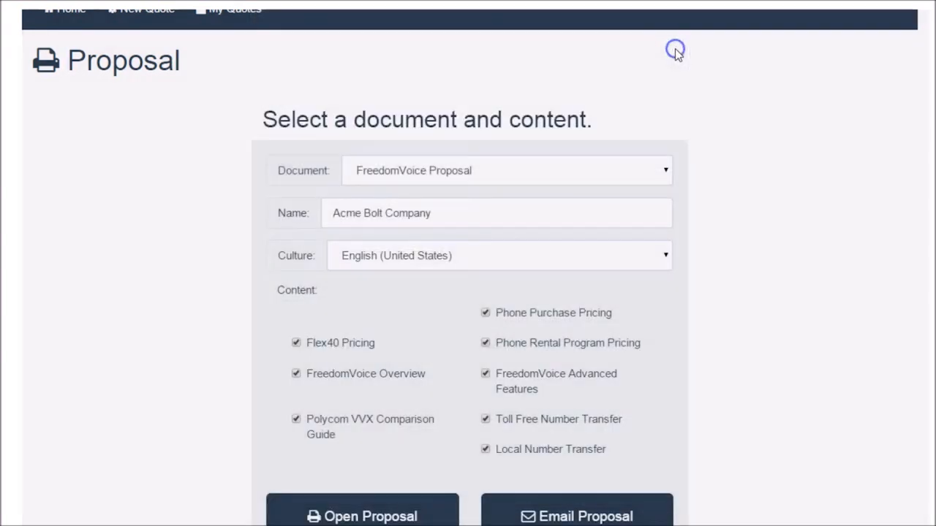
- Generate the Acme Bolt Company proposal PDF again and return to the start of the proposal page
click(418, 514)
scroll(236, 465, down, 1)
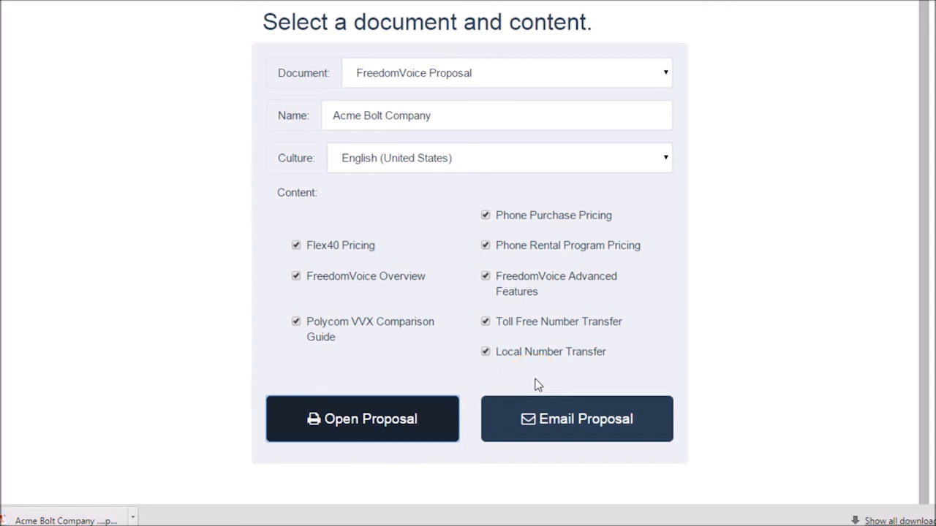
scroll(538, 385, up, 1)
scroll(538, 386, up, 1)
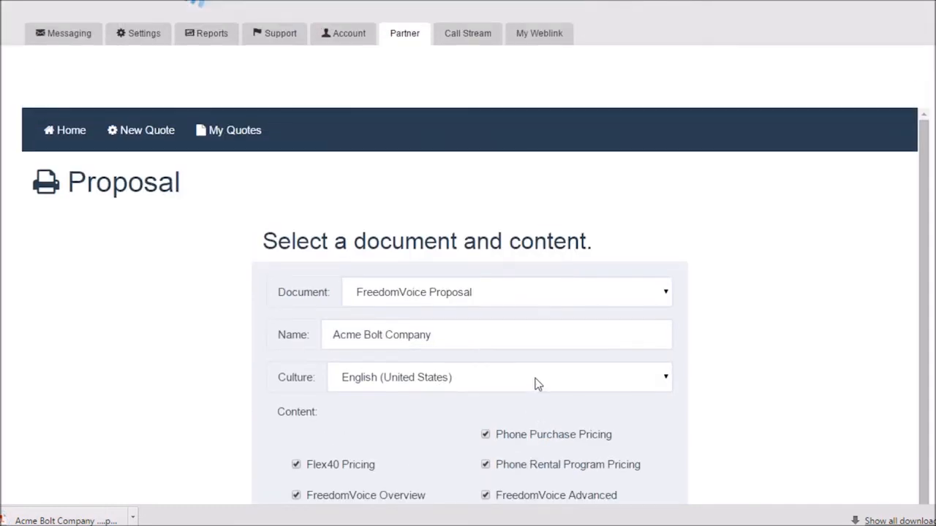
scroll(538, 385, up, 1)
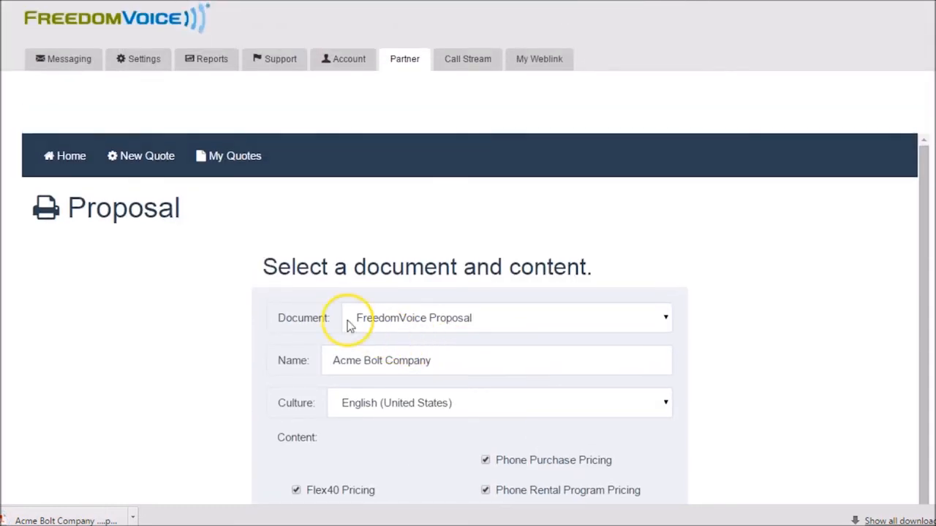